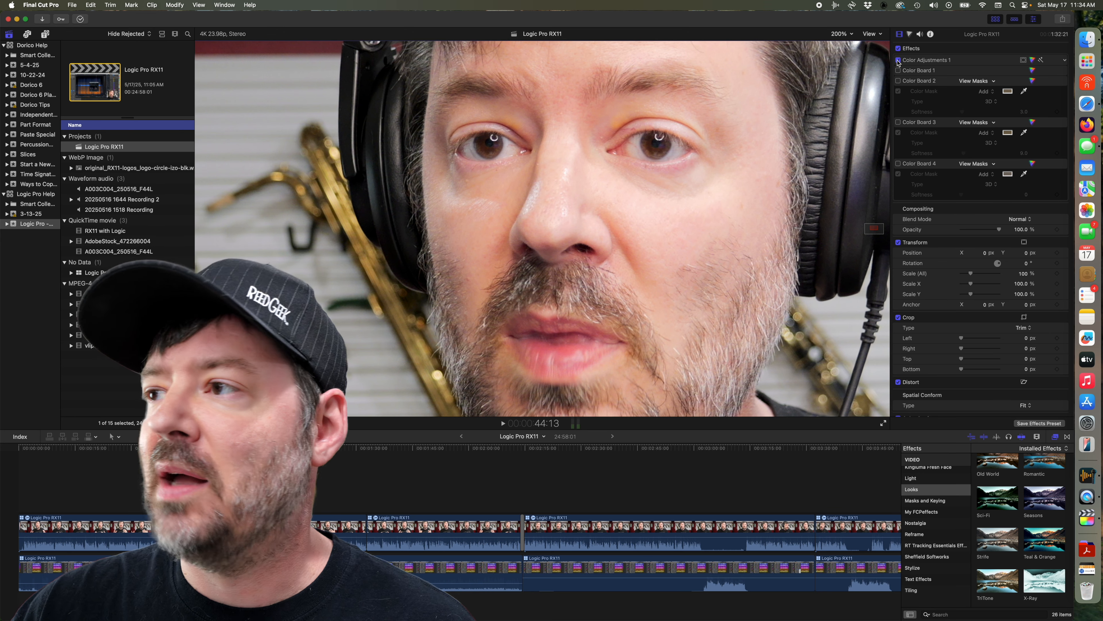
# Step: Enable the Color Adjustments 1 correction on the clip and show its settings in the color inspector
pyautogui.click(898, 61)
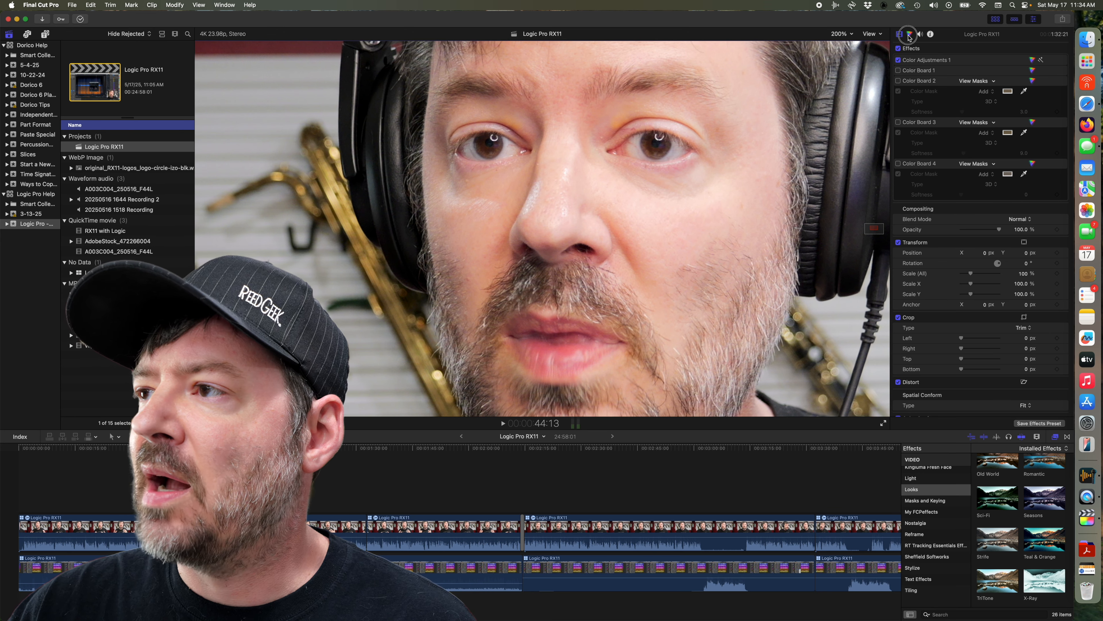
pyautogui.click(909, 35)
pyautogui.click(921, 49)
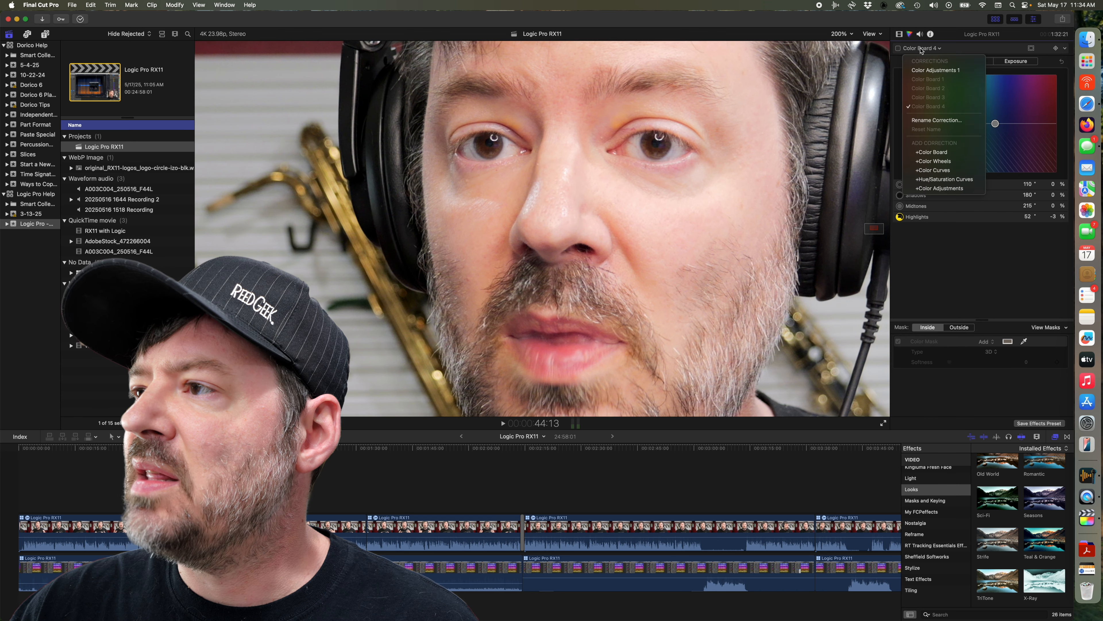
pyautogui.click(927, 71)
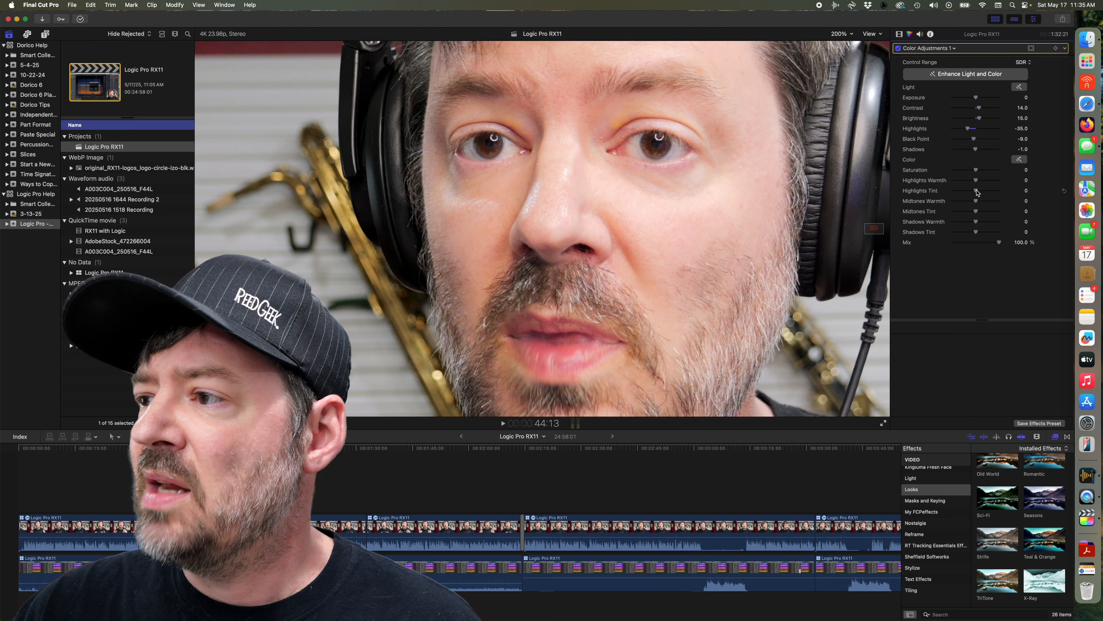
# Step: Try out the Highlights, Shadows and Midtones Tint of Color Adjustments 1, resetting each one to 0
pyautogui.moveTo(977, 193); pyautogui.dragTo(976, 193)
pyautogui.click(1025, 193)
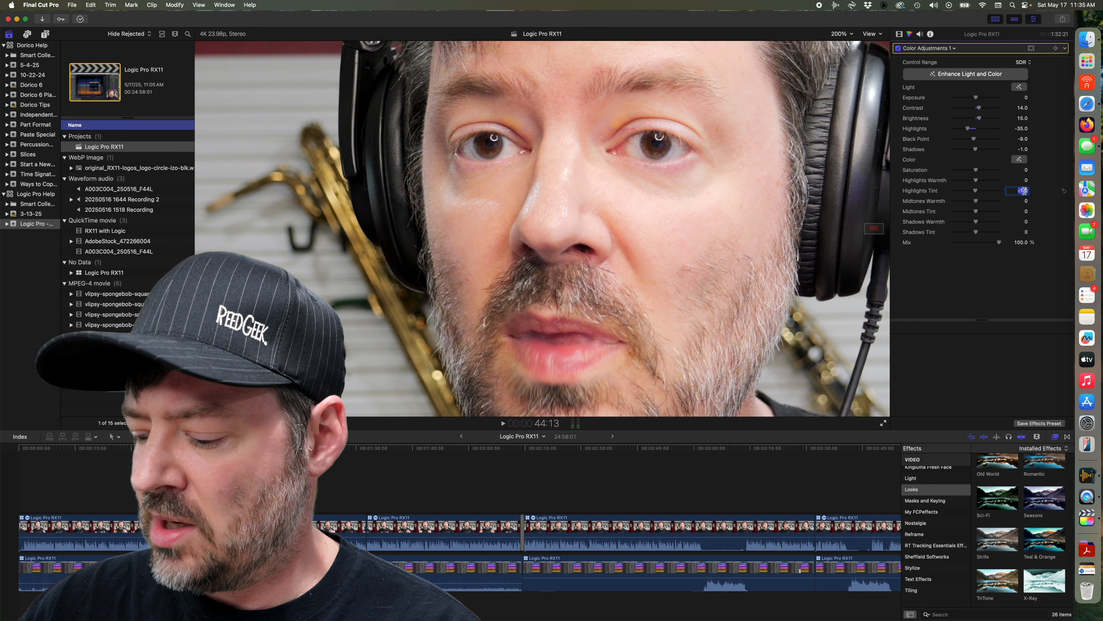
pyautogui.write('0')
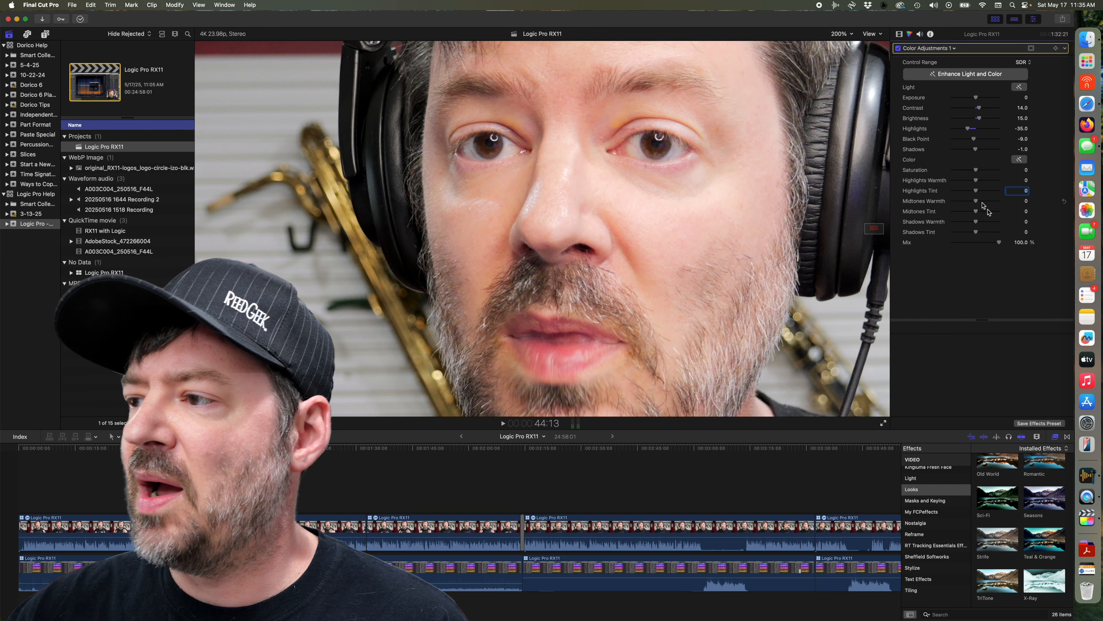
pyautogui.moveTo(978, 234)
pyautogui.mouseDown()
pyautogui.moveTo(964, 233)
pyautogui.moveTo(979, 233)
pyautogui.mouseUp()
pyautogui.click(1026, 233)
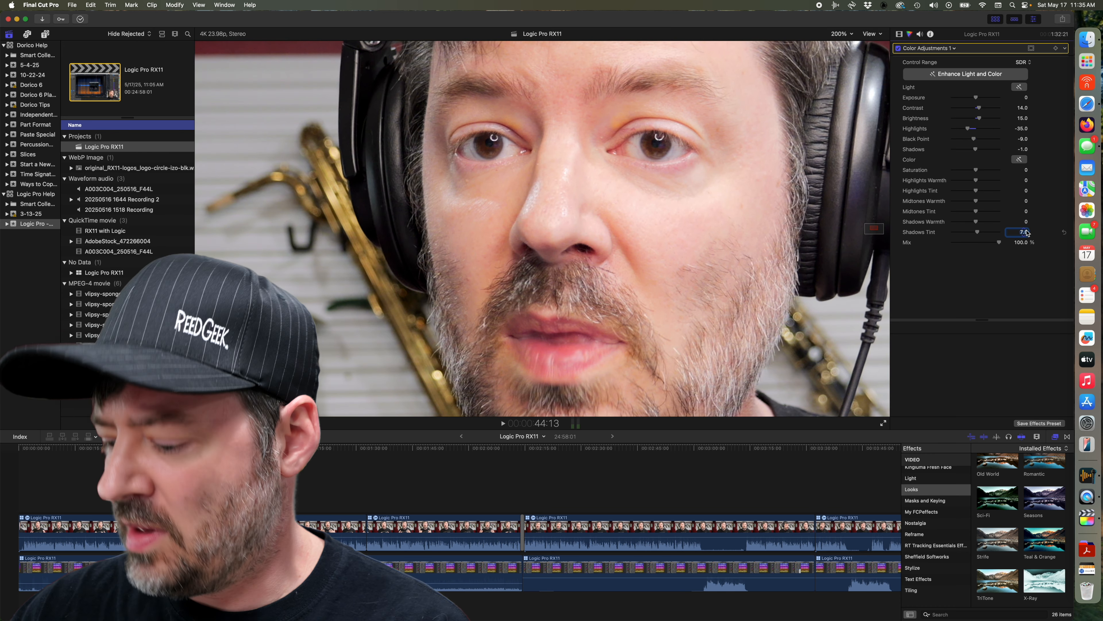
pyautogui.write('0')
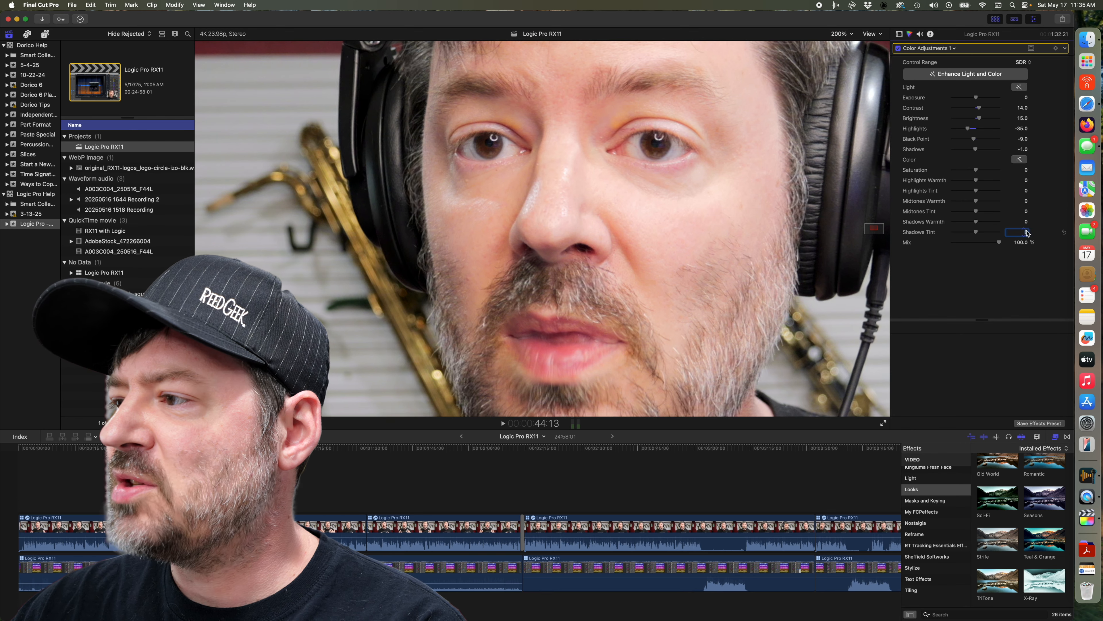
pyautogui.moveTo(976, 212); pyautogui.dragTo(982, 213)
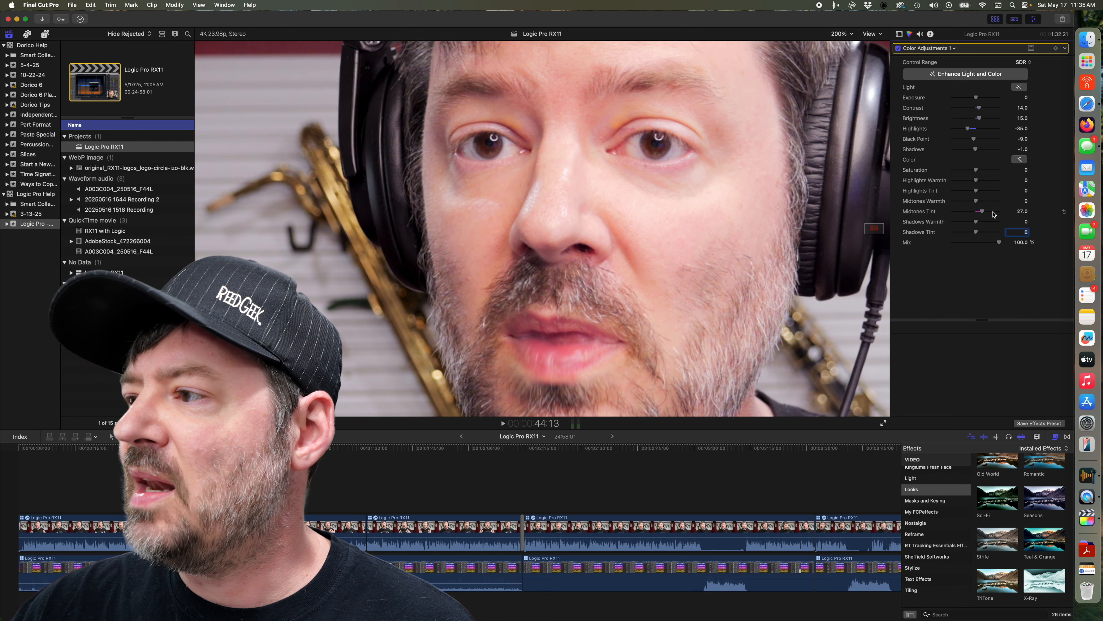
pyautogui.click(1020, 212)
pyautogui.write('0')
pyautogui.press('Return')
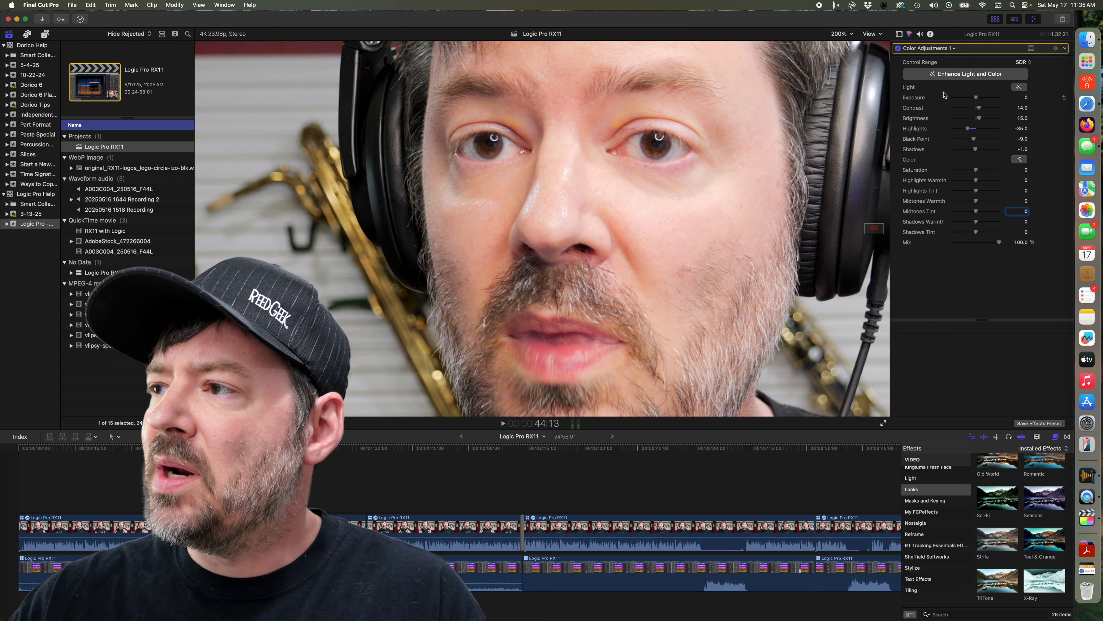
# Step: Switch to Color Board 1, review its saturation and exposure settings, and enable the correction
pyautogui.click(931, 49)
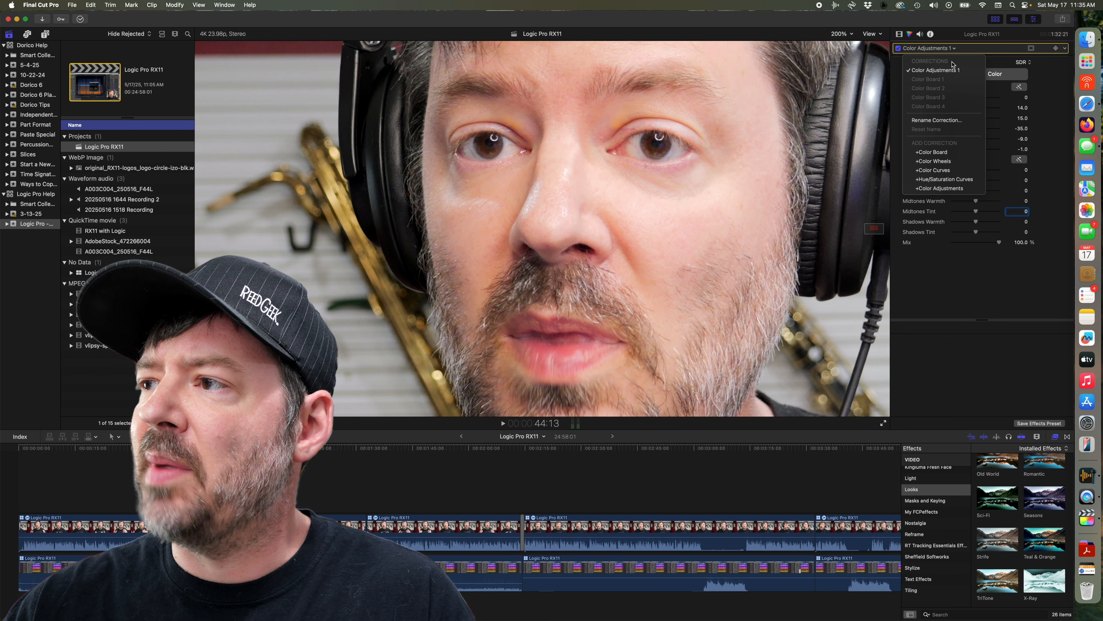
pyautogui.click(941, 81)
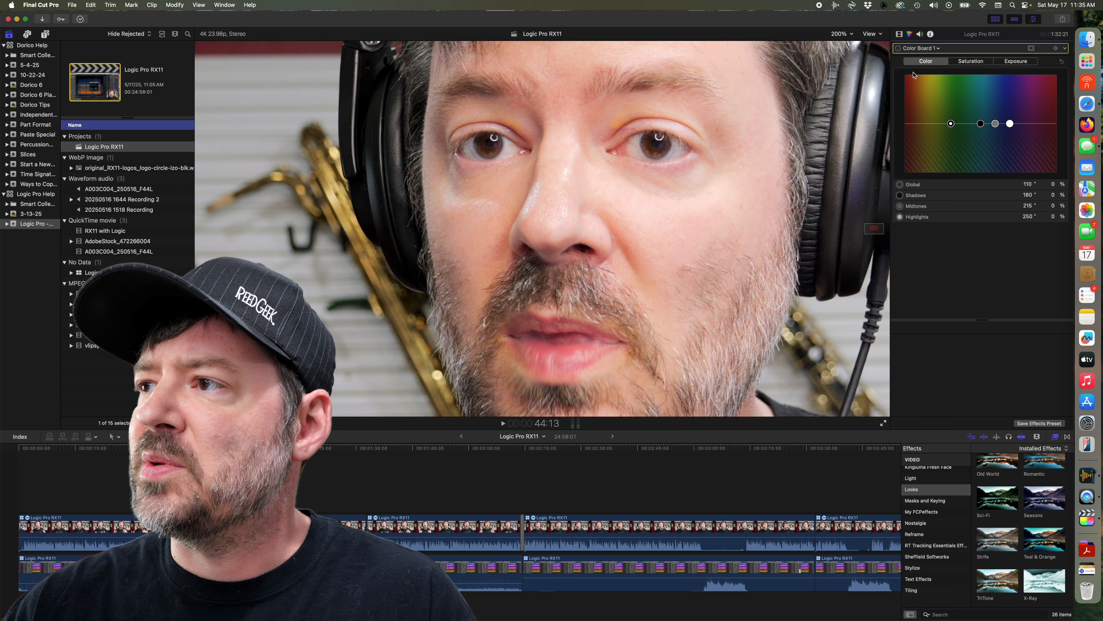
pyautogui.click(971, 62)
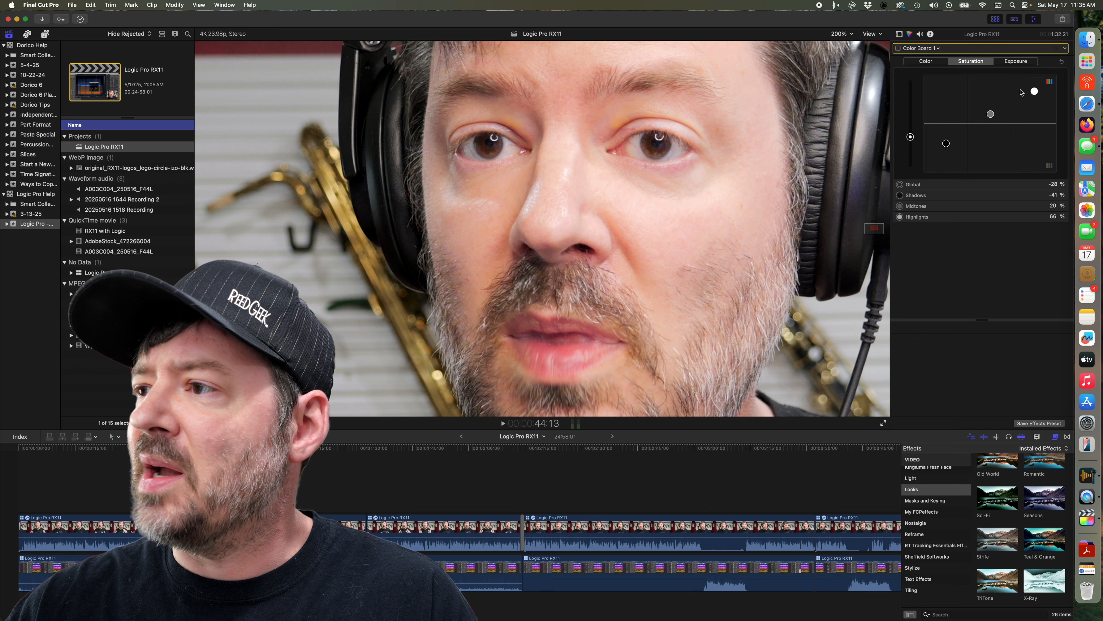
pyautogui.click(1012, 63)
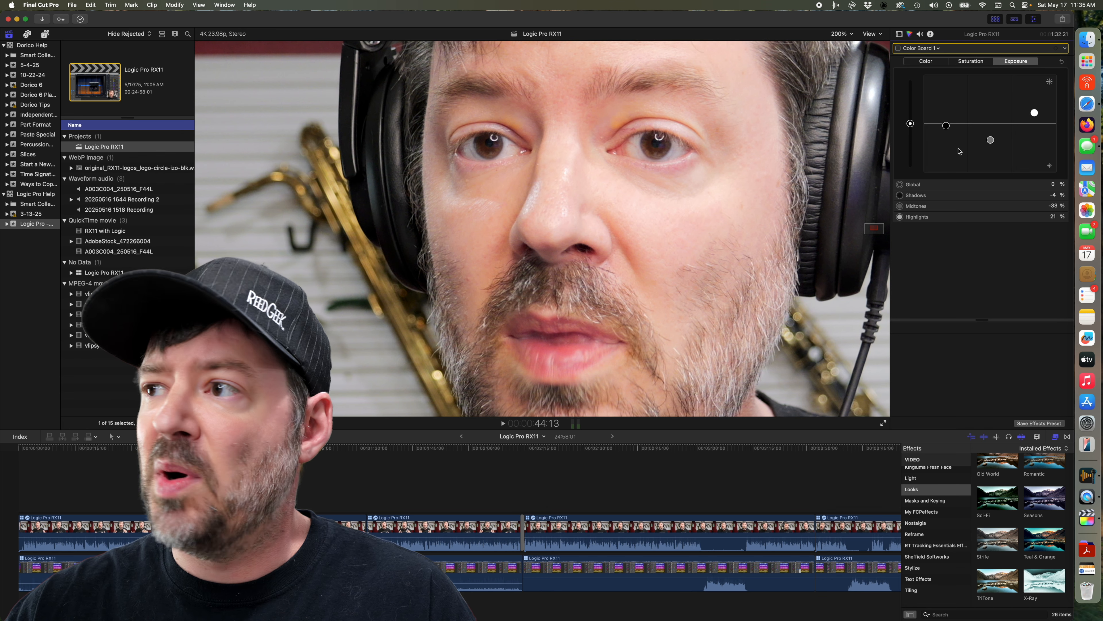
pyautogui.click(898, 49)
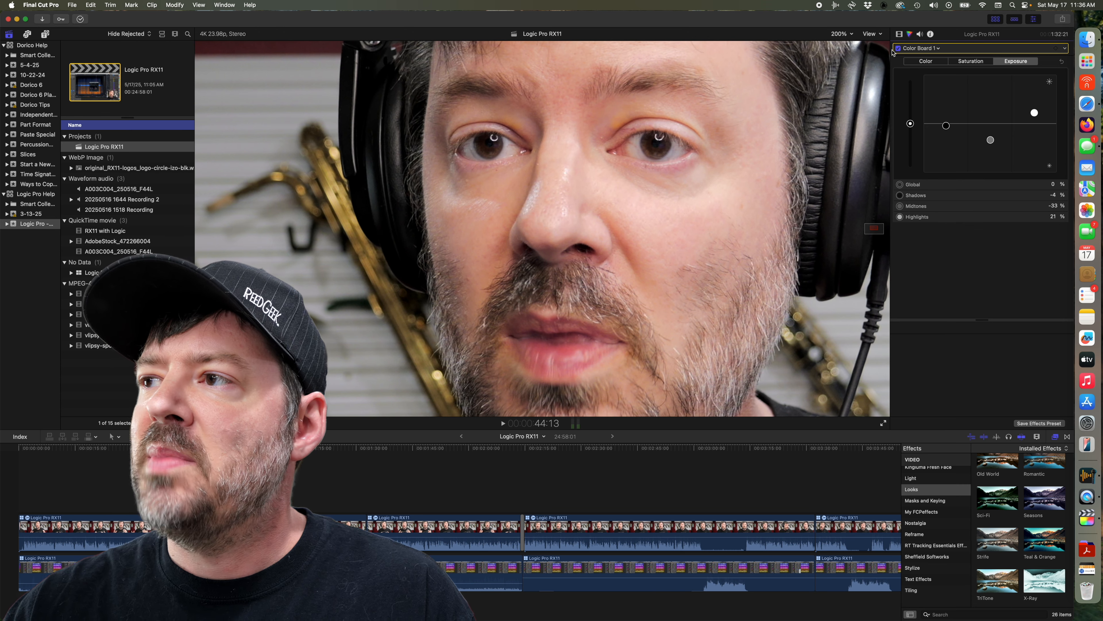
# Step: Compare the picture with Color Board 1 off and on, with its saturation settings shown, leaving the correction enabled
pyautogui.click(898, 49)
pyautogui.click(898, 49)
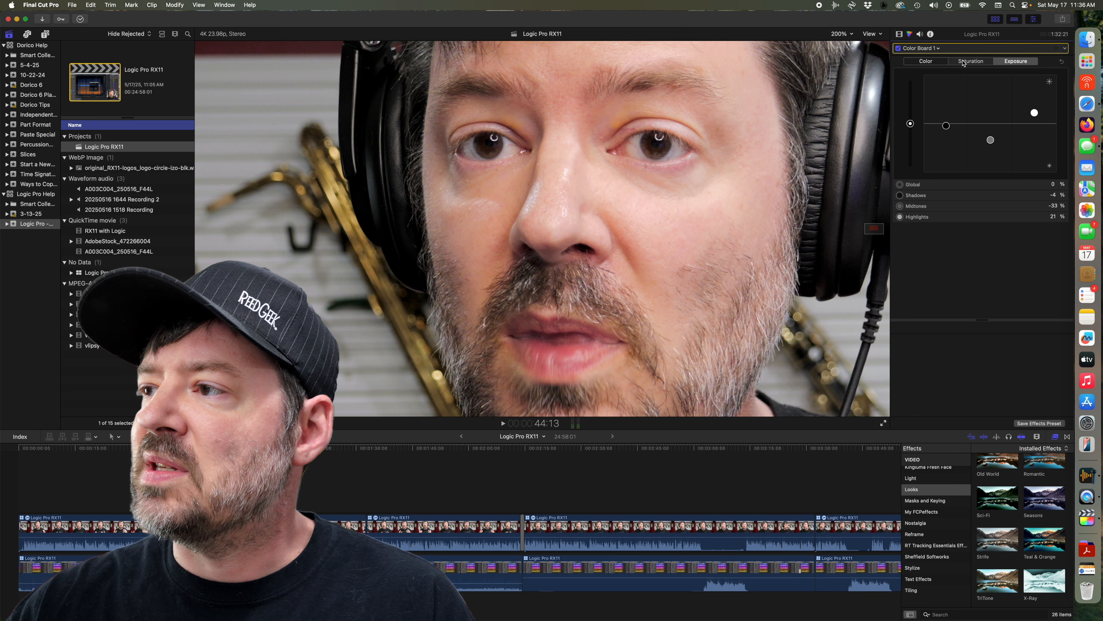
pyautogui.click(967, 61)
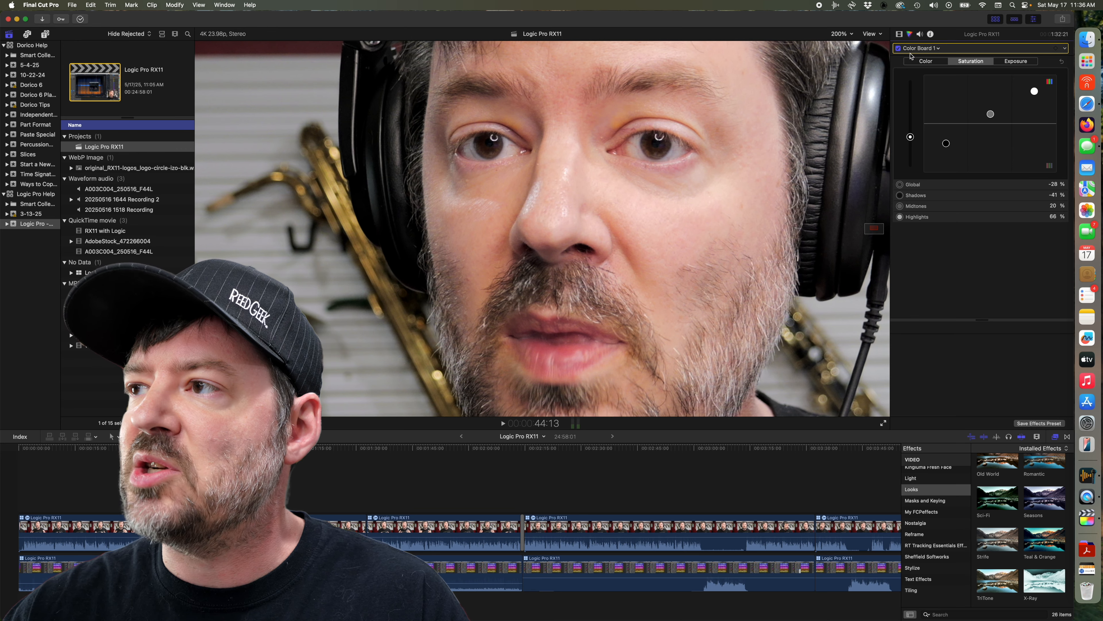
pyautogui.click(899, 48)
pyautogui.click(898, 48)
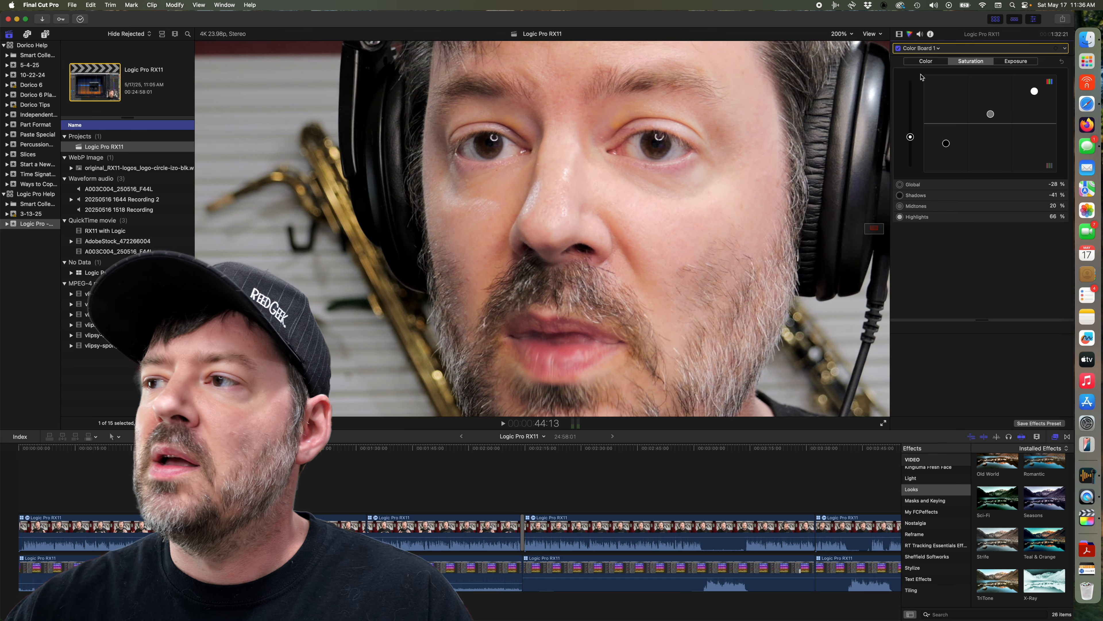
# Step: Switch to Color Board 2, check its available mask types without adding one, and enable the correction
pyautogui.click(933, 49)
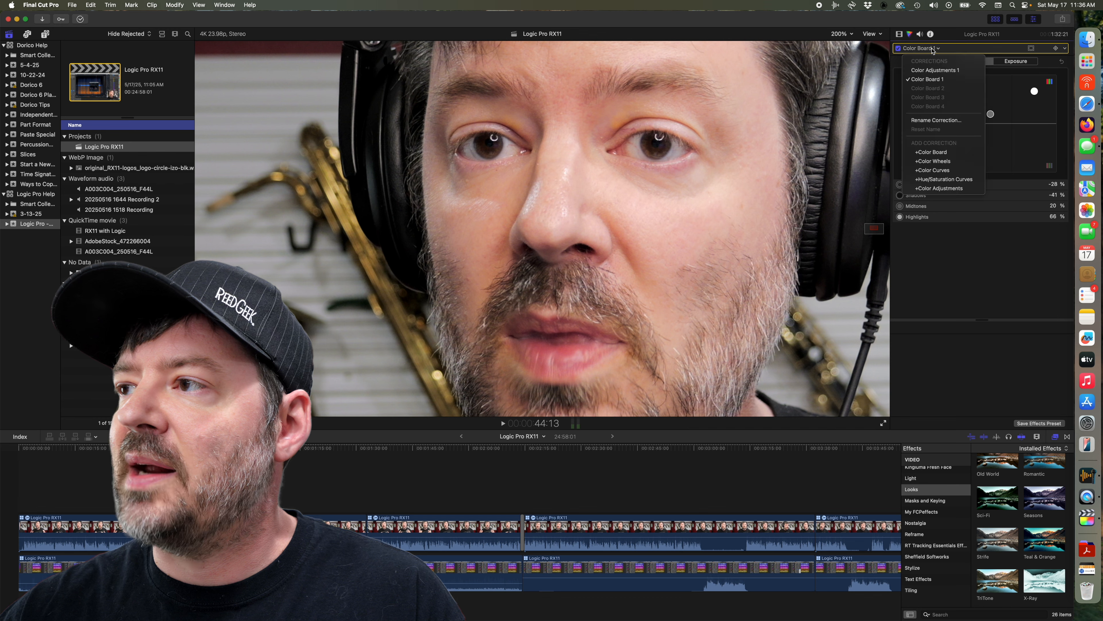
pyautogui.click(938, 89)
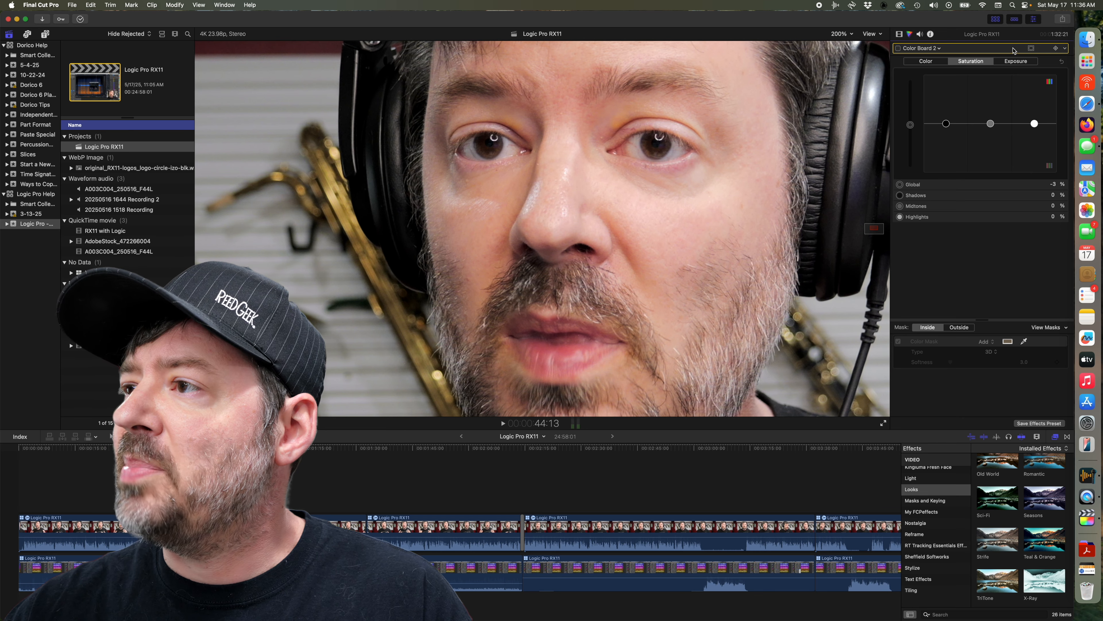
pyautogui.click(1031, 48)
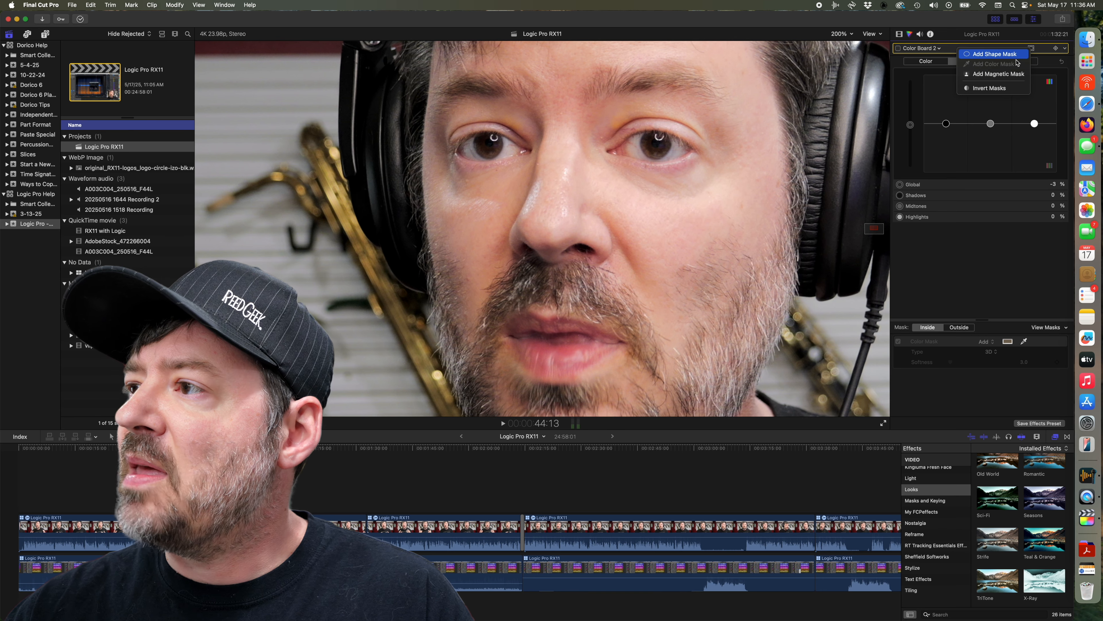
pyautogui.click(1002, 247)
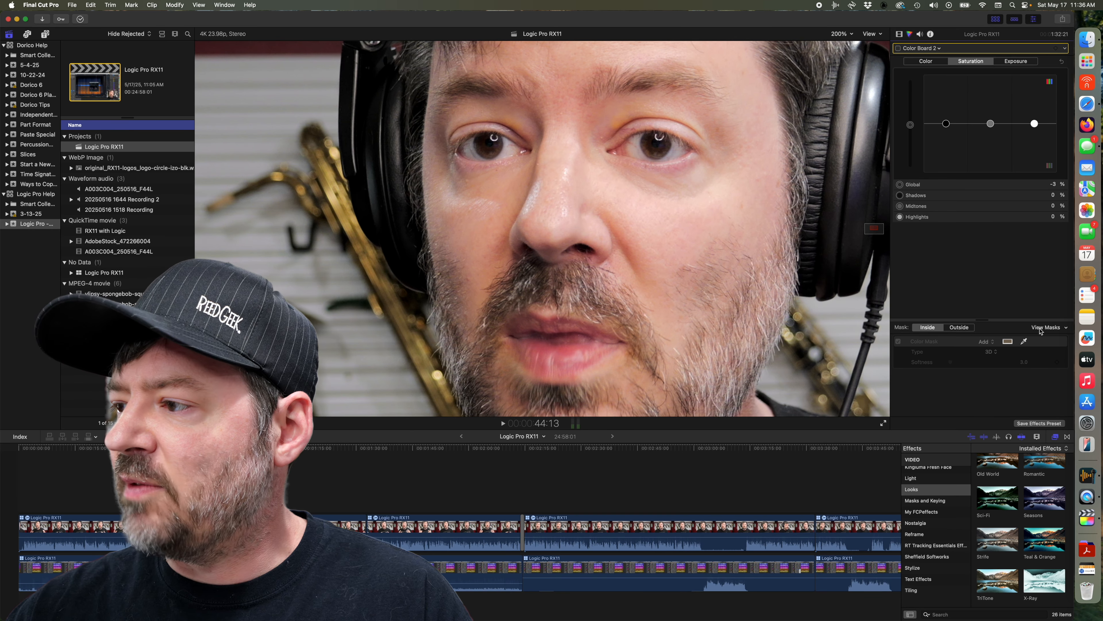
pyautogui.click(898, 48)
# Step: Inspect Color Board 2's color mask in both Black and White and Color views, returning to the normal picture
pyautogui.click(1047, 327)
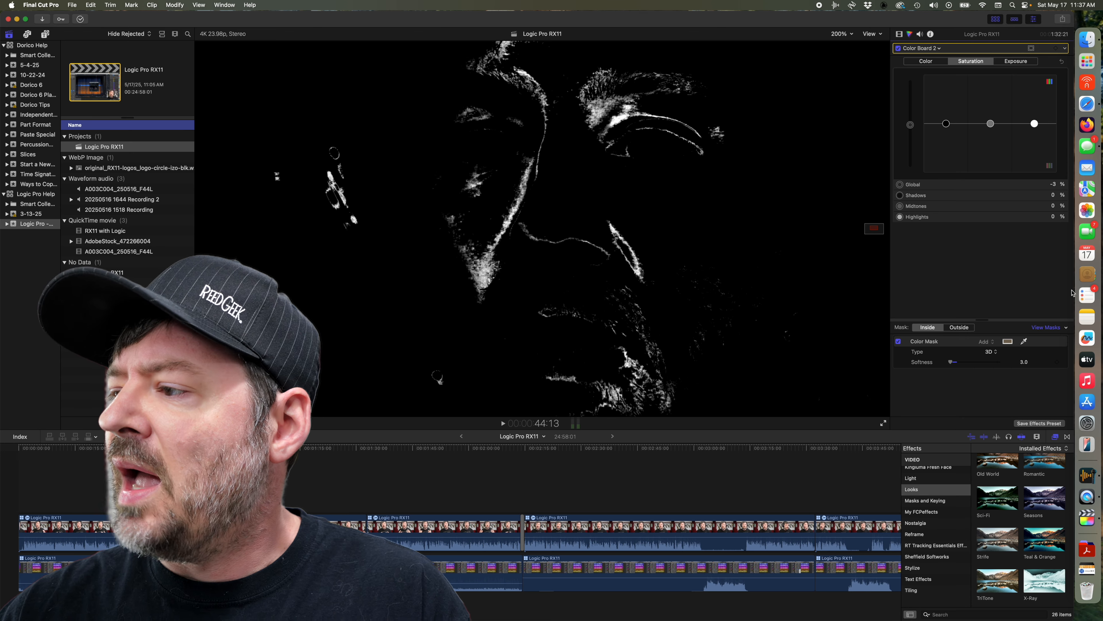
pyautogui.click(1043, 331)
pyautogui.click(1042, 330)
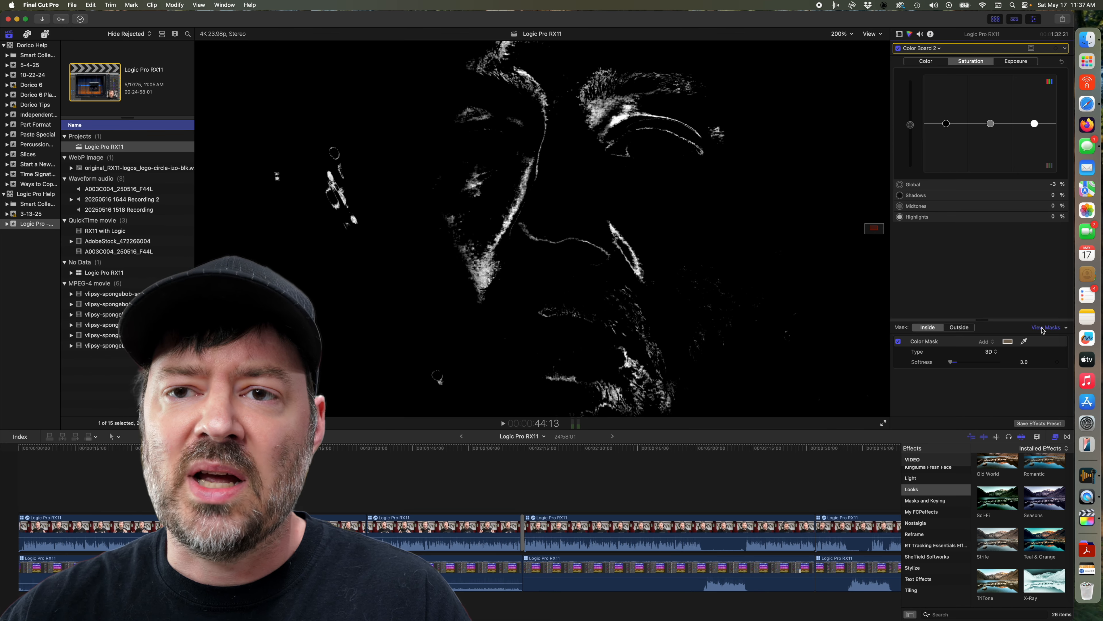
pyautogui.click(1043, 330)
pyautogui.click(1067, 329)
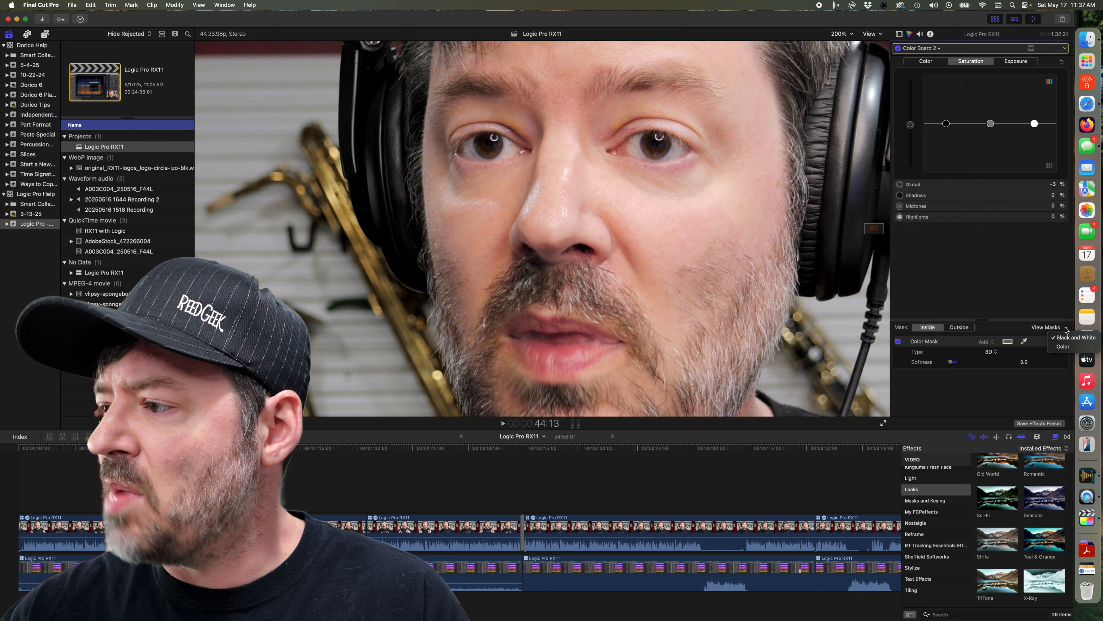
pyautogui.click(1063, 346)
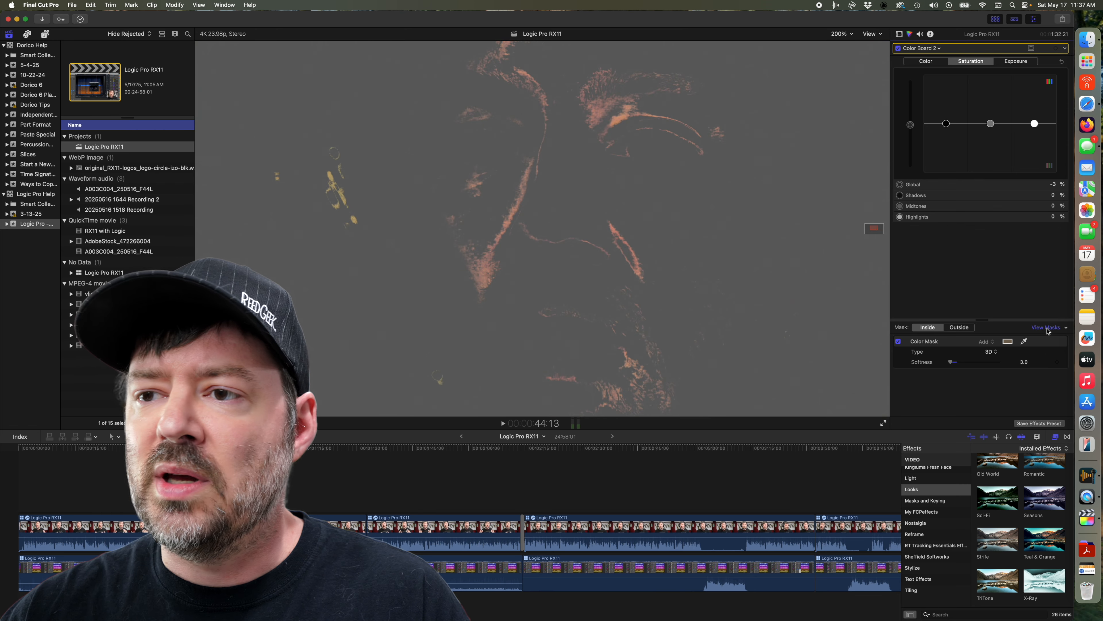
pyautogui.click(1066, 329)
pyautogui.click(1064, 338)
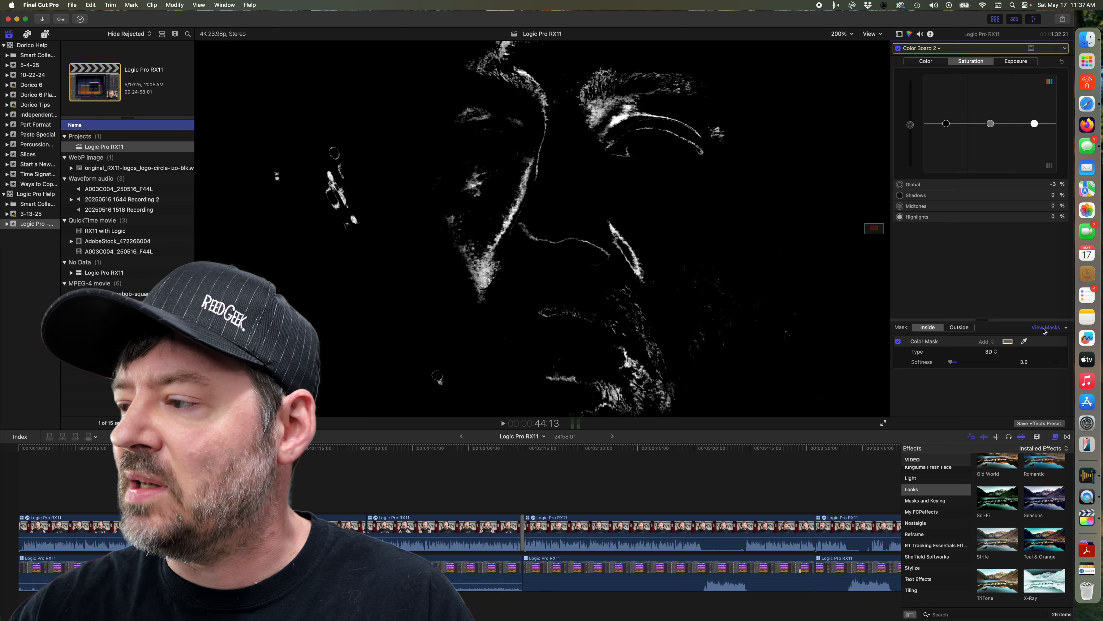
pyautogui.click(1044, 328)
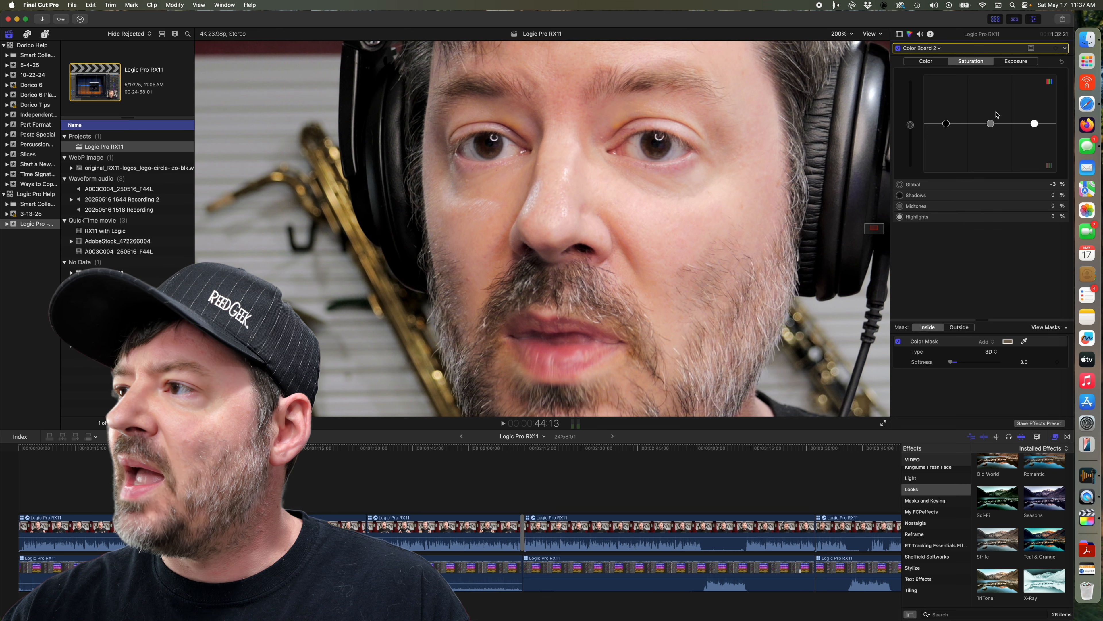
# Step: Review the exposure, saturation and color settings of Color Board 2
pyautogui.click(1014, 62)
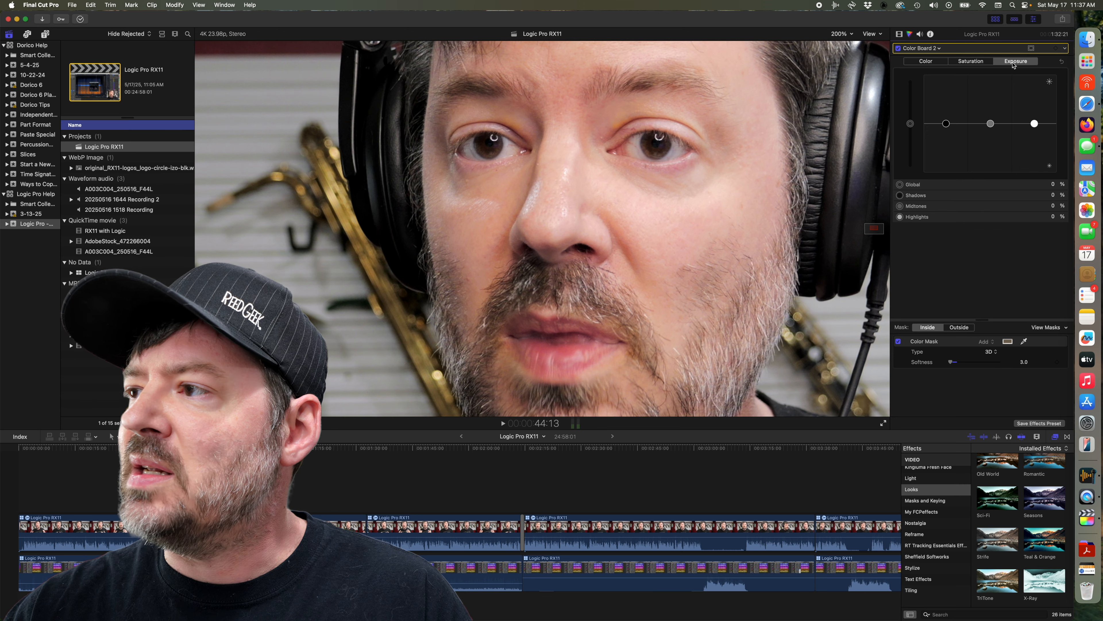
pyautogui.click(983, 64)
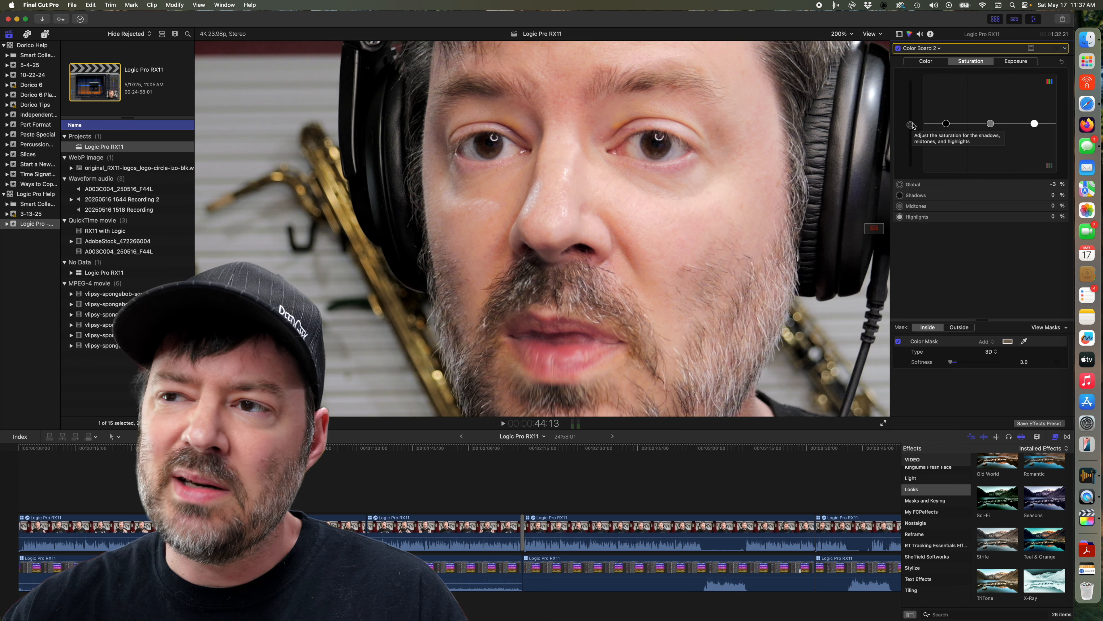
pyautogui.click(927, 62)
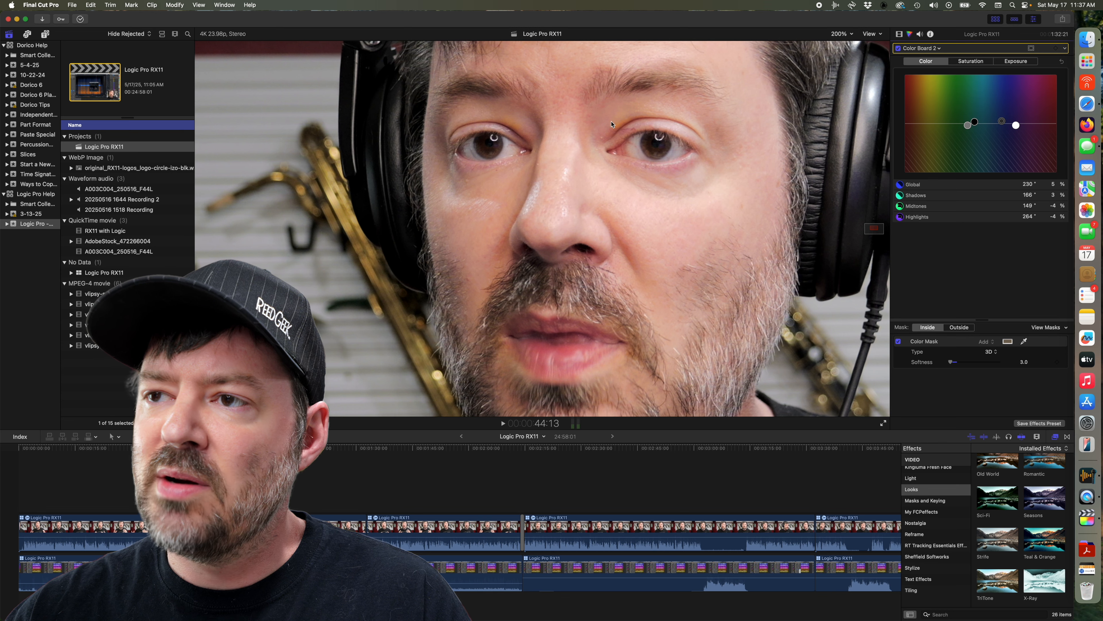
# Step: Compare the face with Color Board 2 off and on several times, leaving the correction enabled
pyautogui.click(898, 48)
pyautogui.click(898, 49)
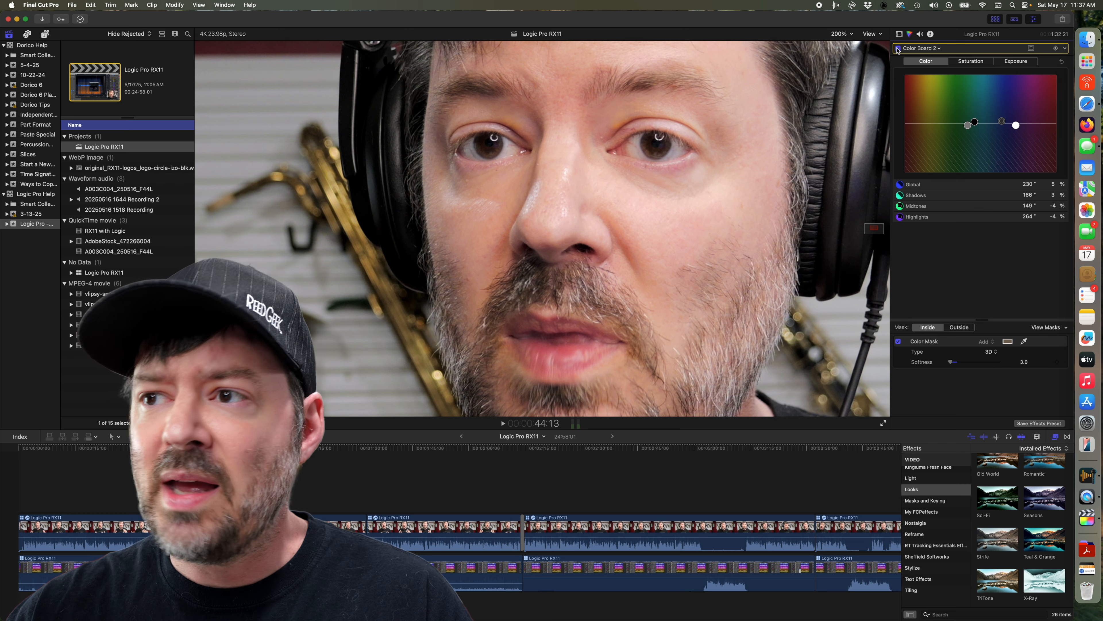
pyautogui.click(898, 48)
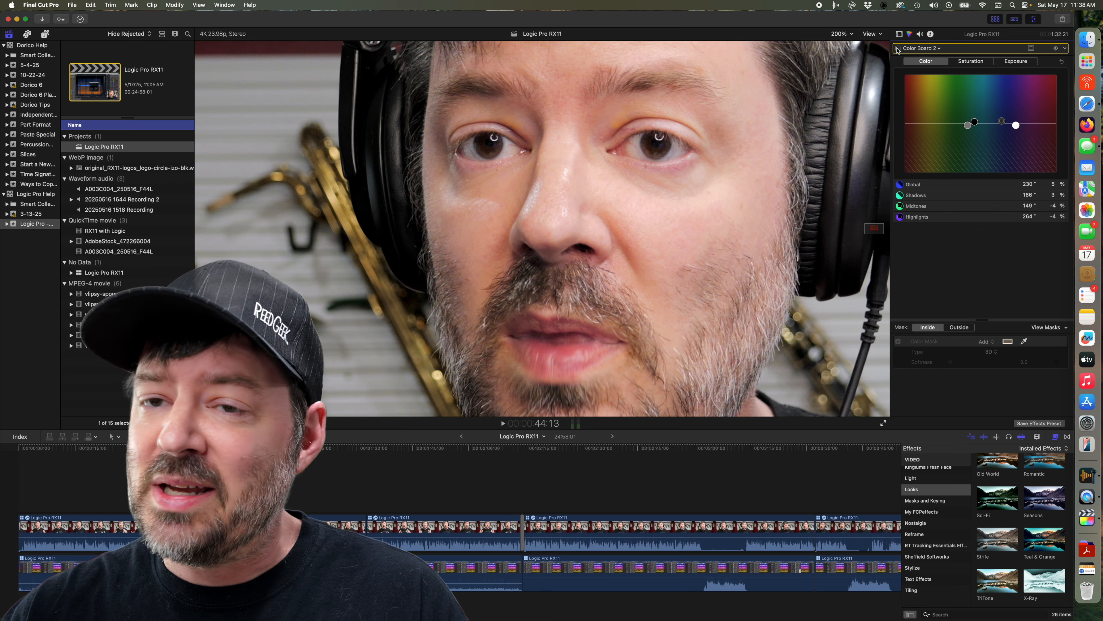
pyautogui.click(898, 48)
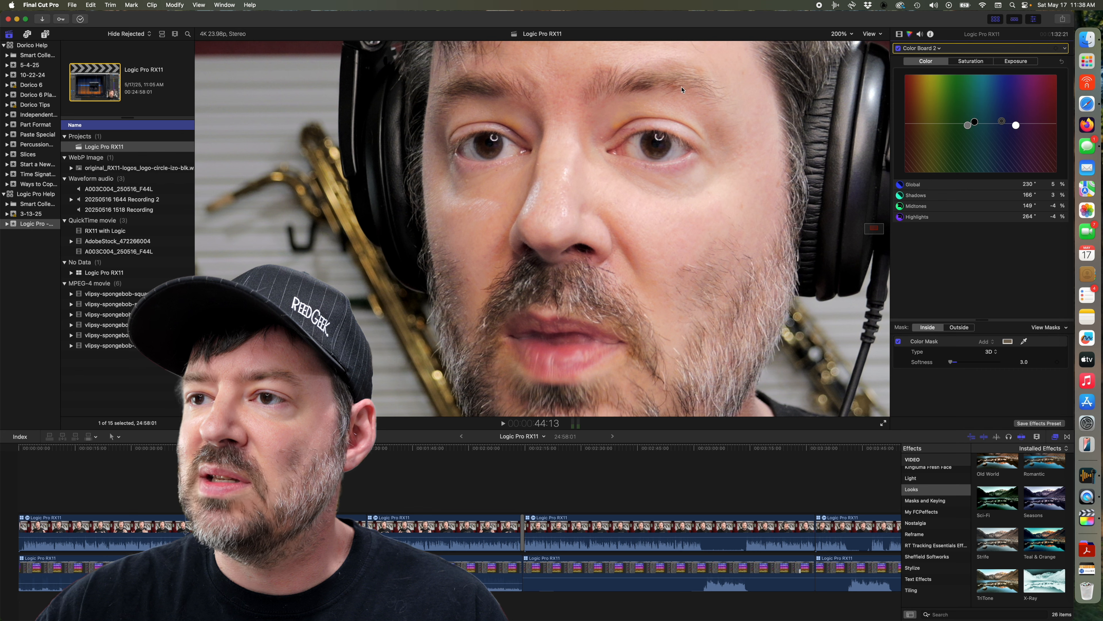
pyautogui.click(898, 49)
pyautogui.click(898, 49)
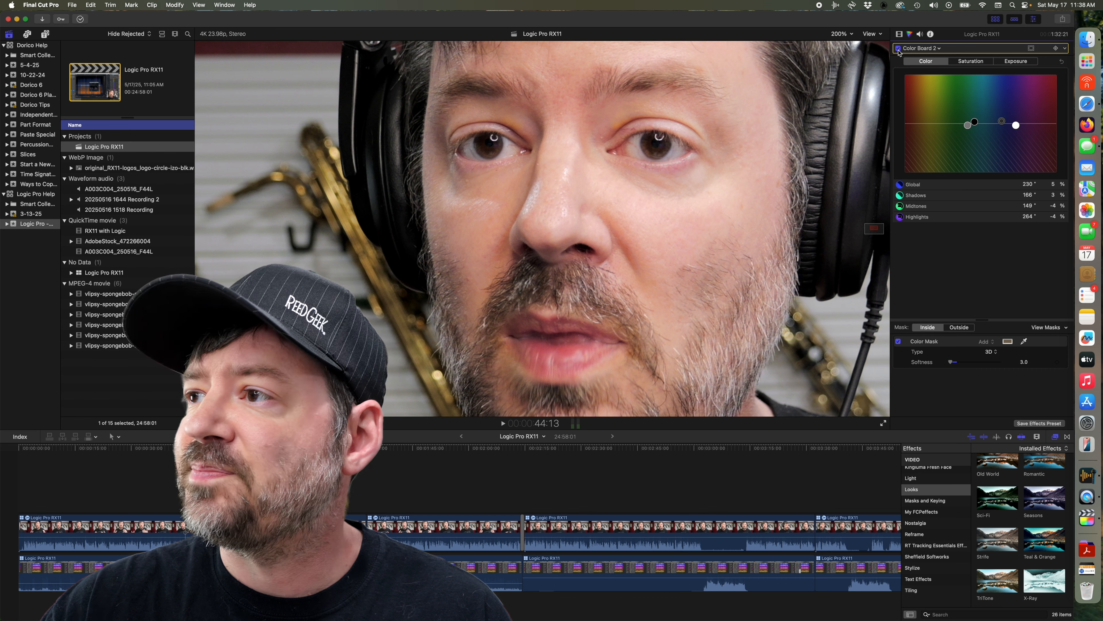
# Step: Switch to Color Board 3, enable the correction, and inspect its color mask before returning to the normal picture
pyautogui.click(934, 51)
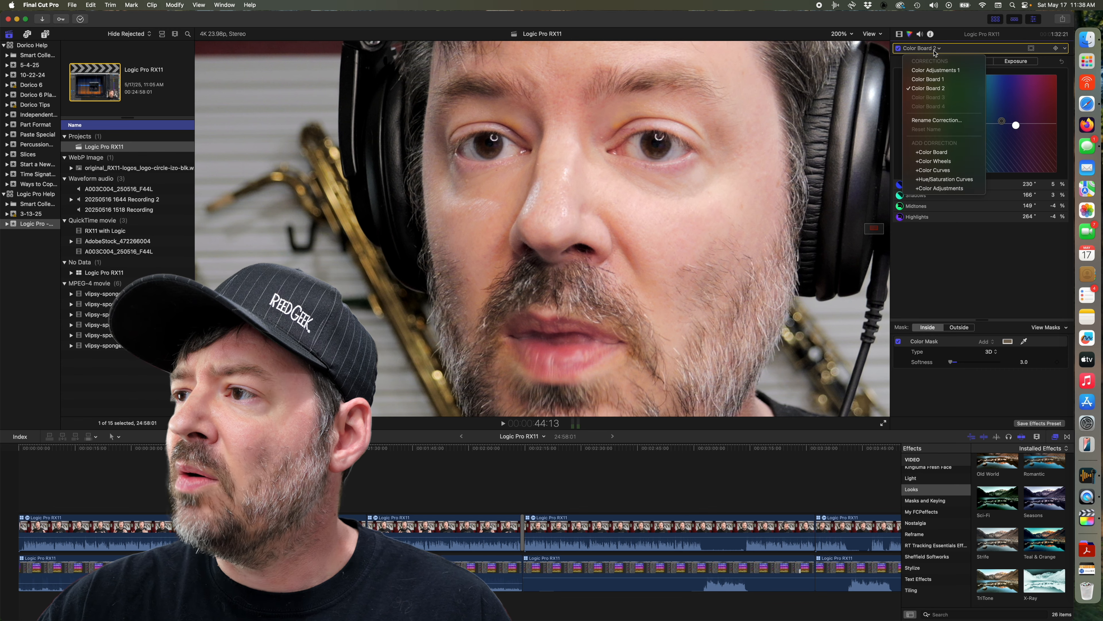
pyautogui.click(940, 97)
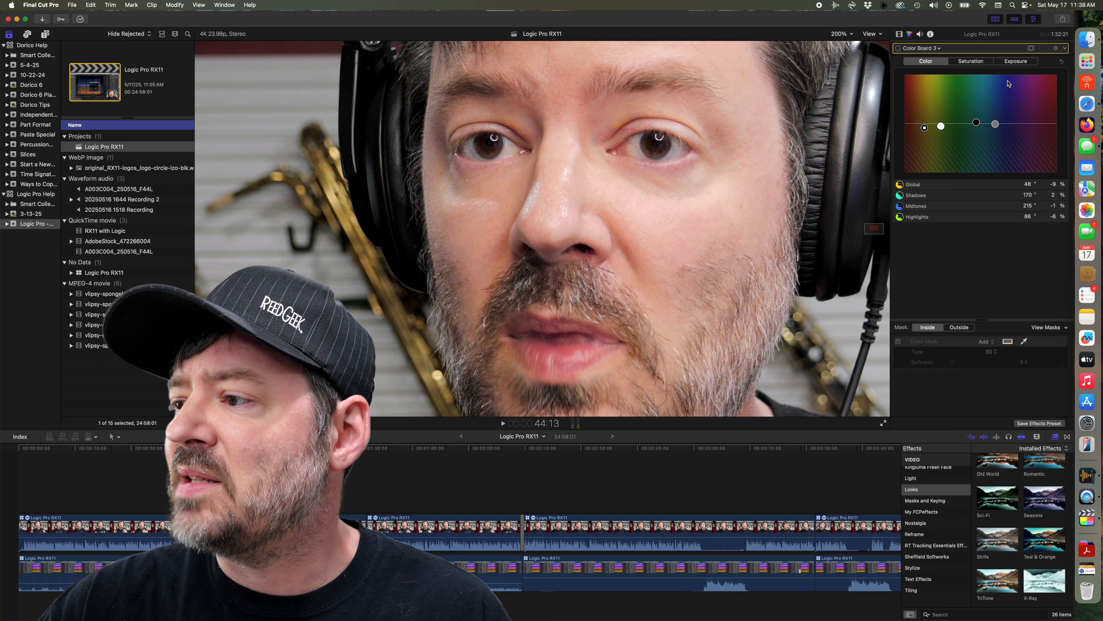
pyautogui.click(898, 48)
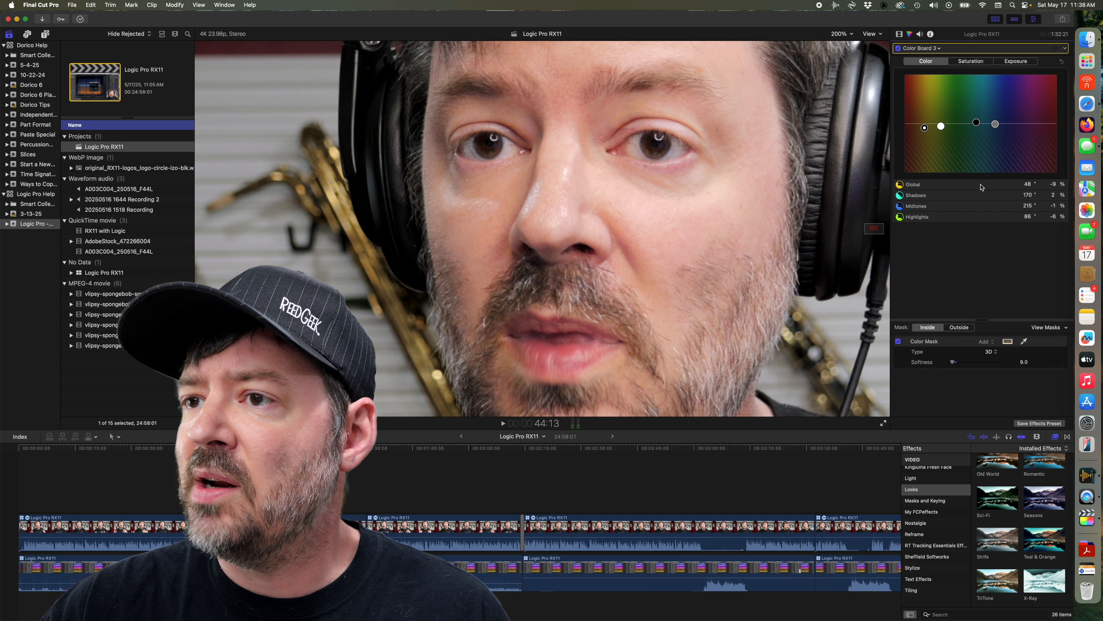
pyautogui.click(1041, 329)
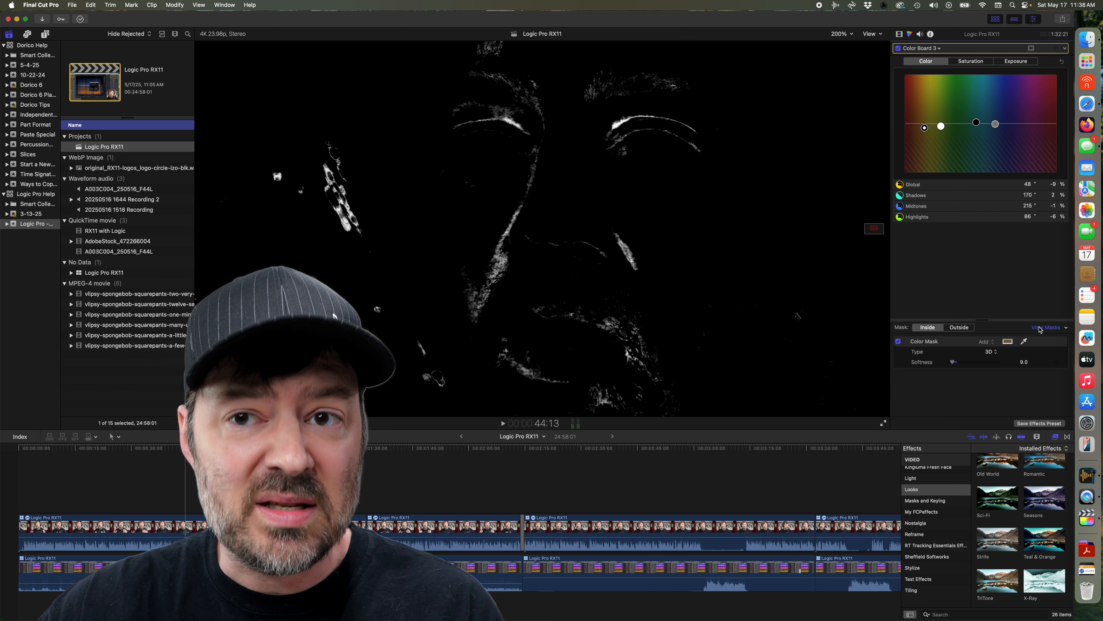
pyautogui.click(1041, 328)
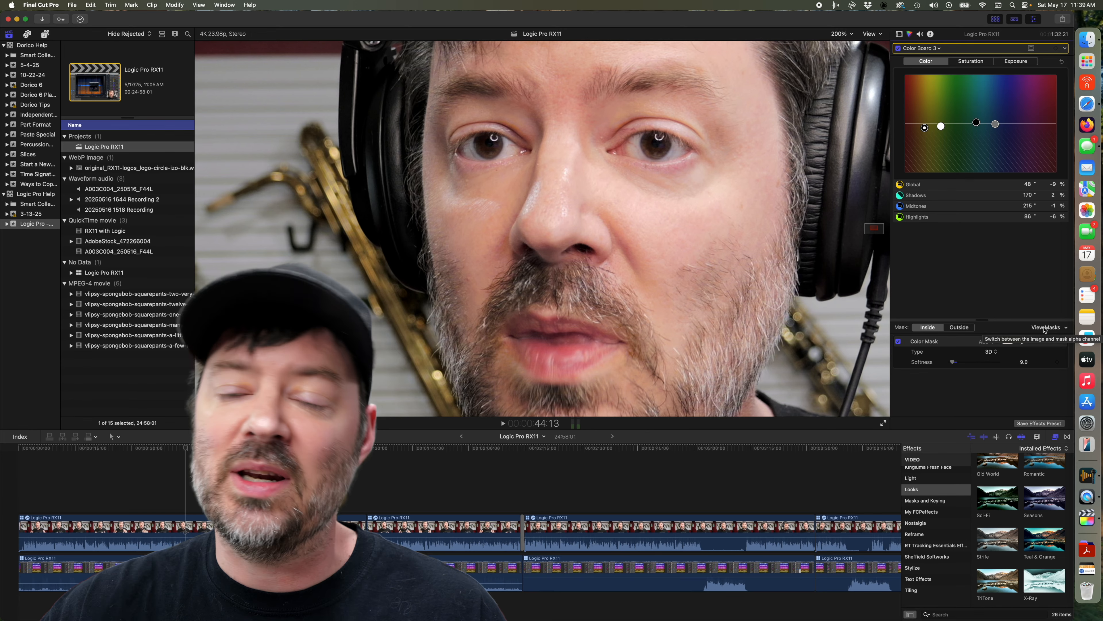
# Step: Try a softness of 38 on Color Board 3's color mask in mask view and normal view, and set it back to 9
pyautogui.click(1044, 329)
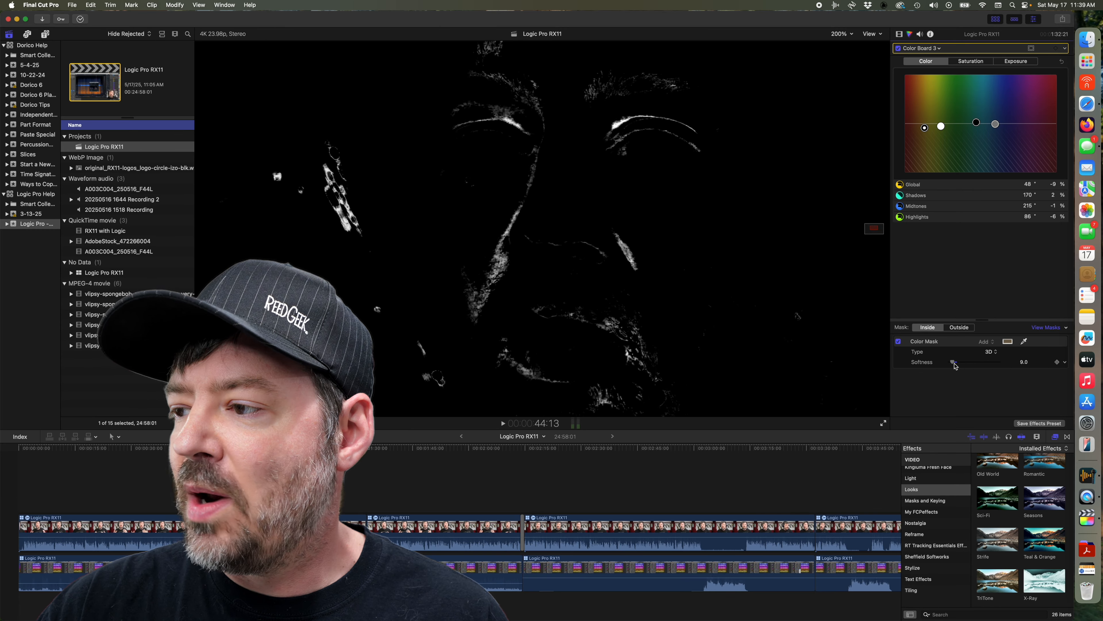
pyautogui.moveTo(954, 364); pyautogui.dragTo(963, 366)
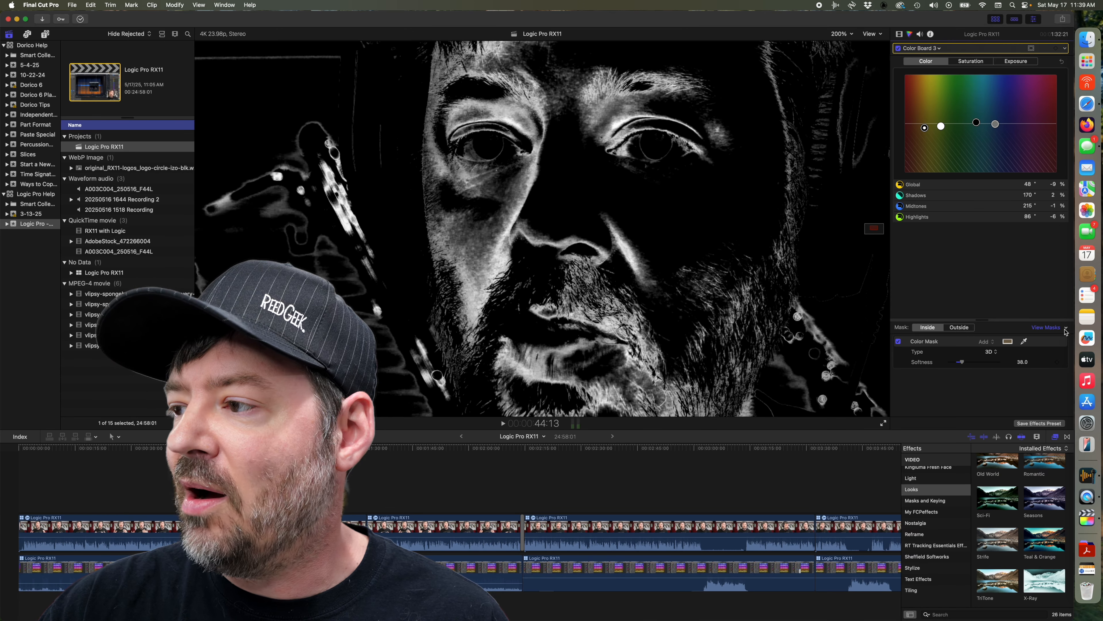
pyautogui.click(1051, 327)
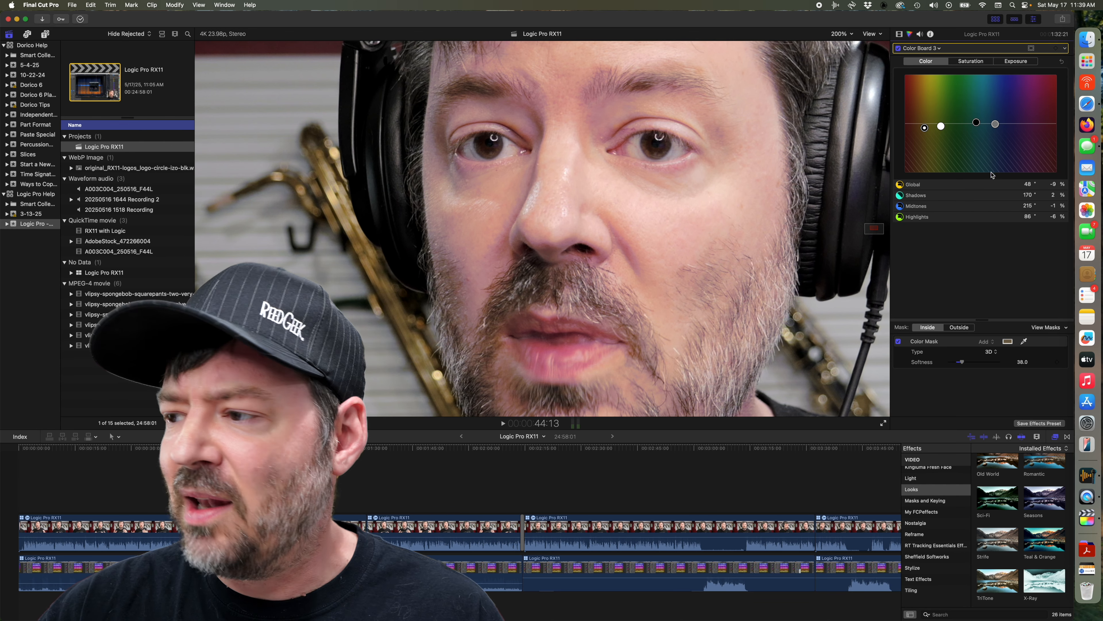
pyautogui.click(1022, 363)
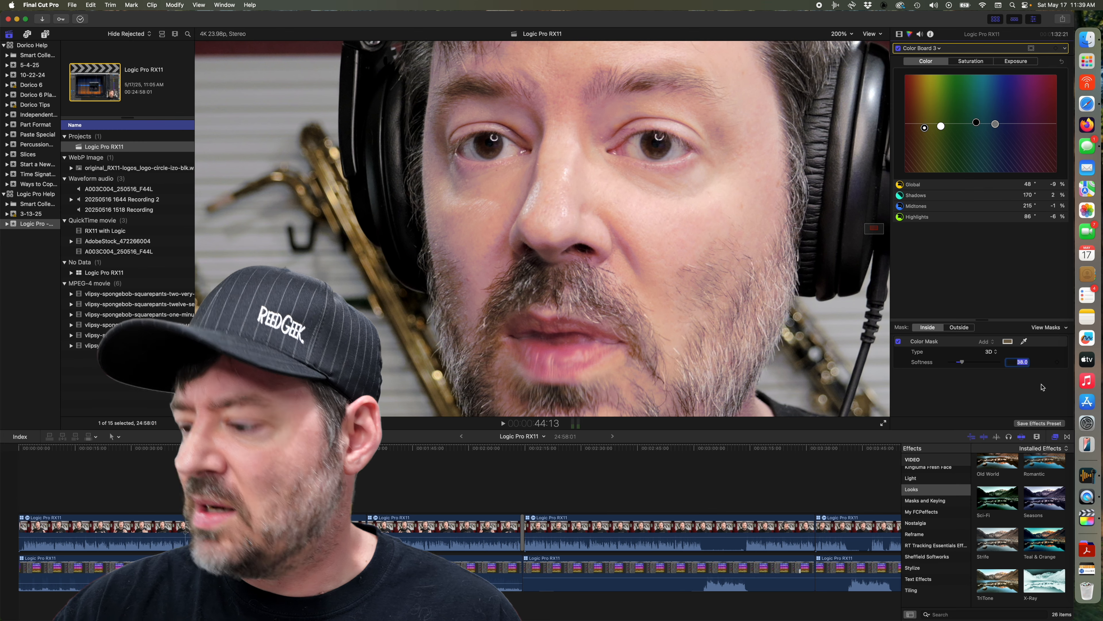
pyautogui.write('9')
pyautogui.press('Return')
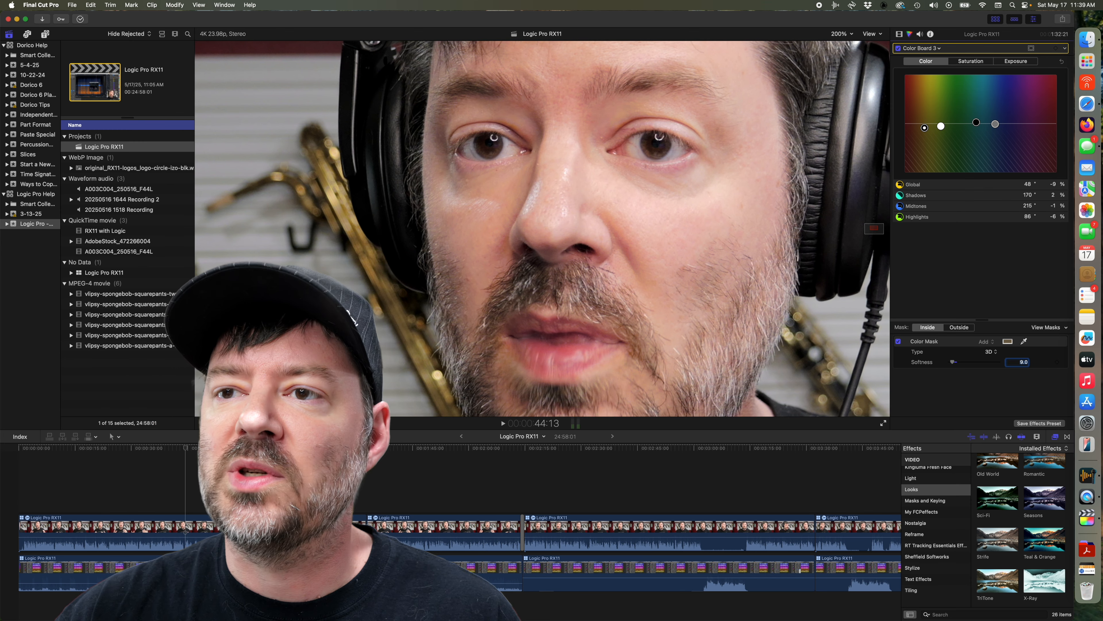
# Step: Compare the area around the eyes with Color Board 3 off and on several times, leaving it enabled
pyautogui.click(898, 49)
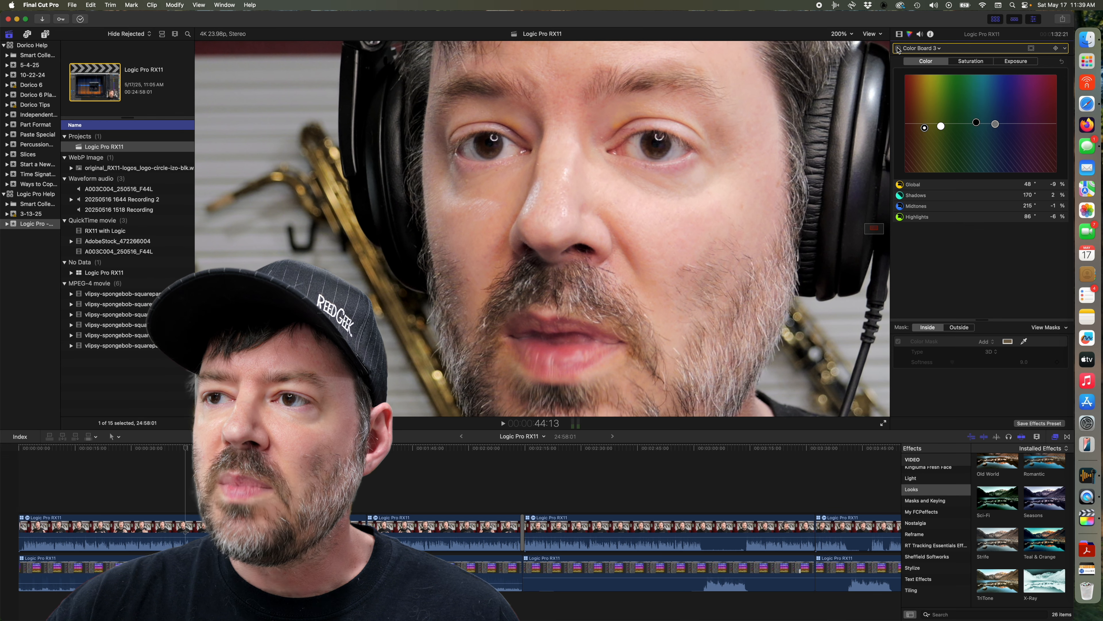
pyautogui.click(898, 49)
pyautogui.click(898, 48)
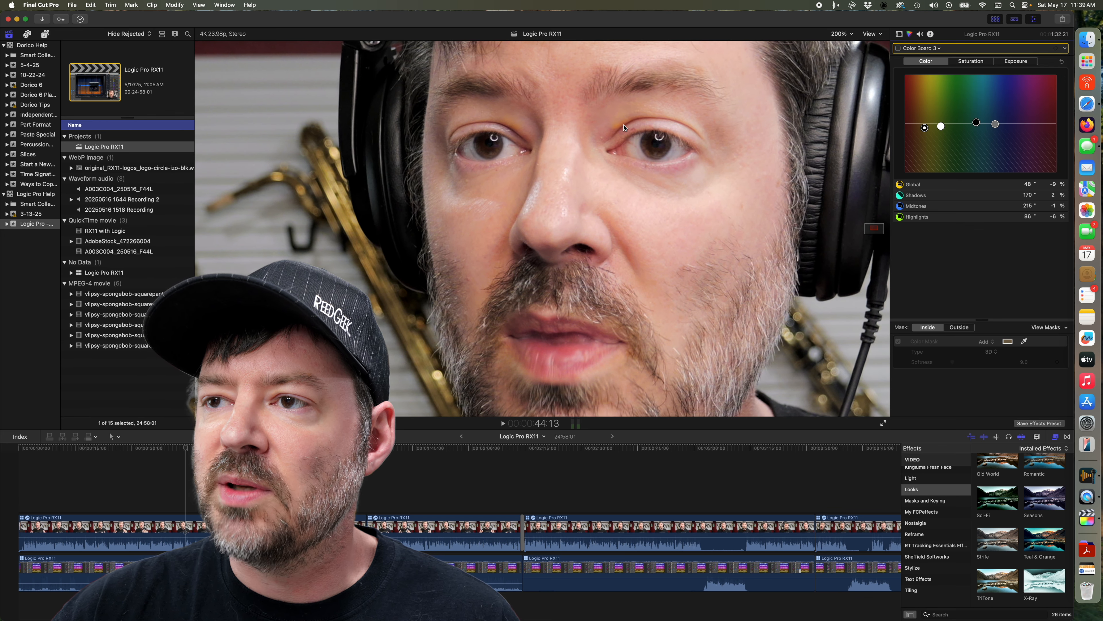
pyautogui.click(898, 48)
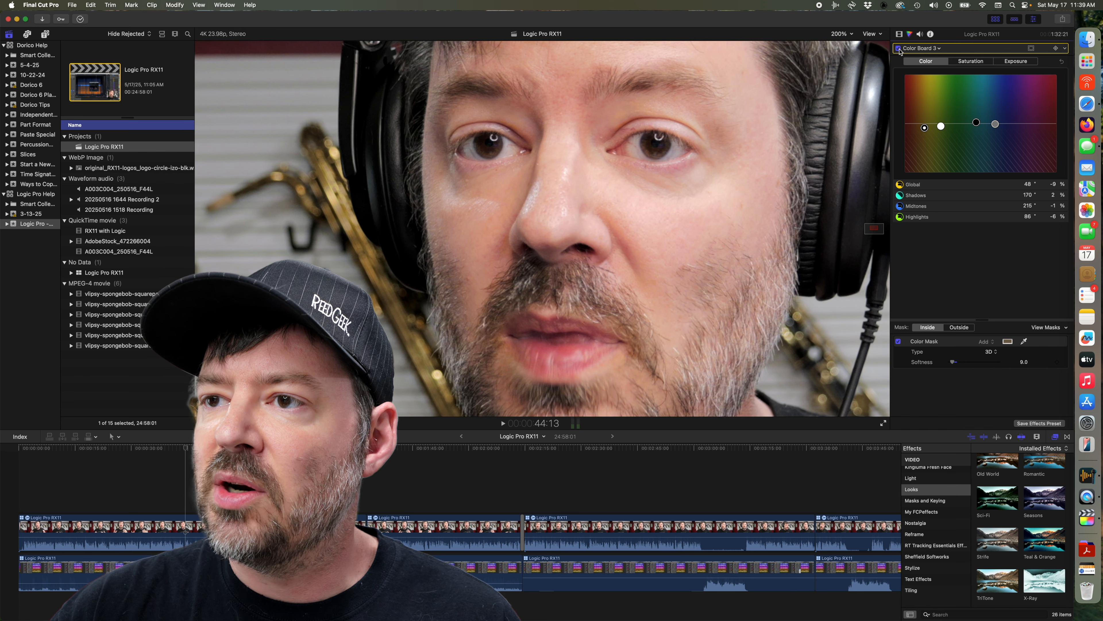
pyautogui.click(898, 48)
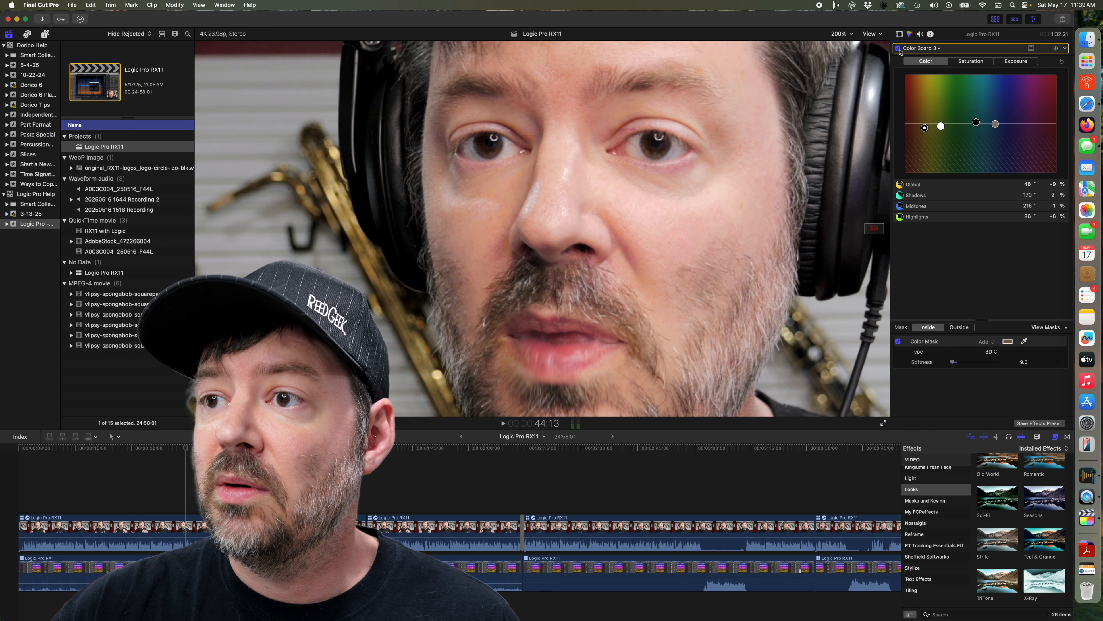
pyautogui.click(898, 49)
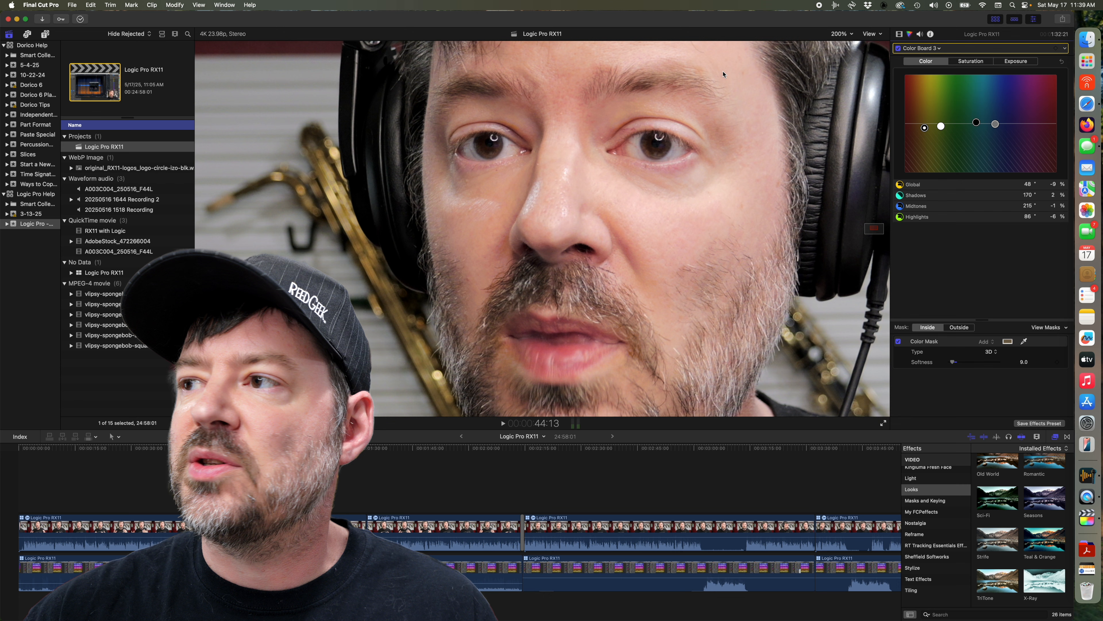
pyautogui.click(898, 48)
pyautogui.click(898, 49)
# Step: Switch to Color Board 4 and enable it, comparing the face with the correction off and on
pyautogui.click(922, 48)
pyautogui.click(928, 106)
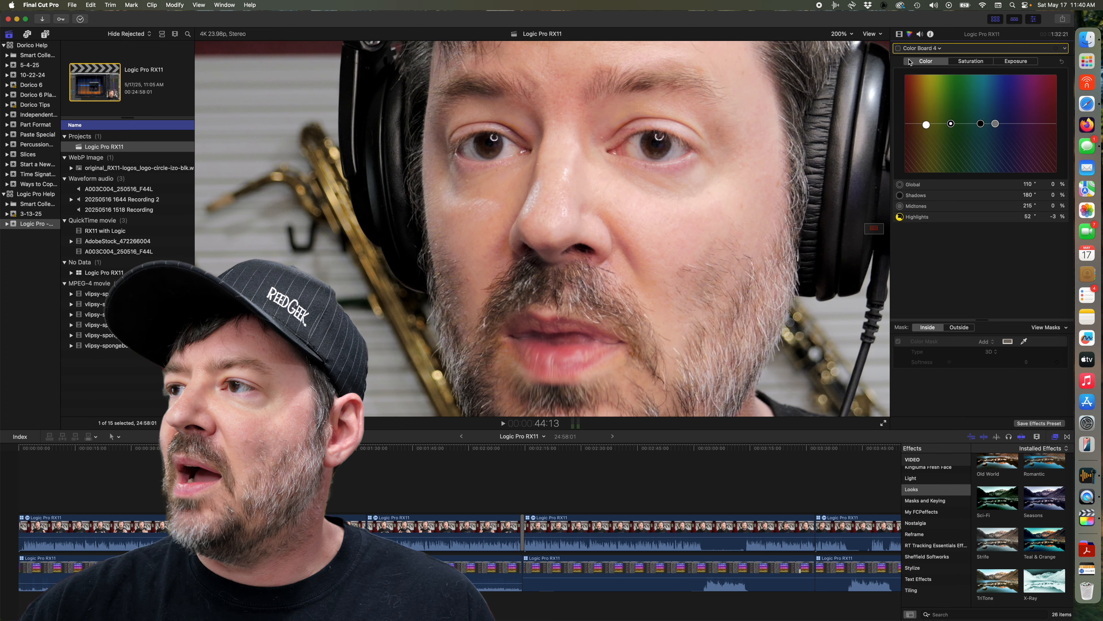
pyautogui.click(898, 48)
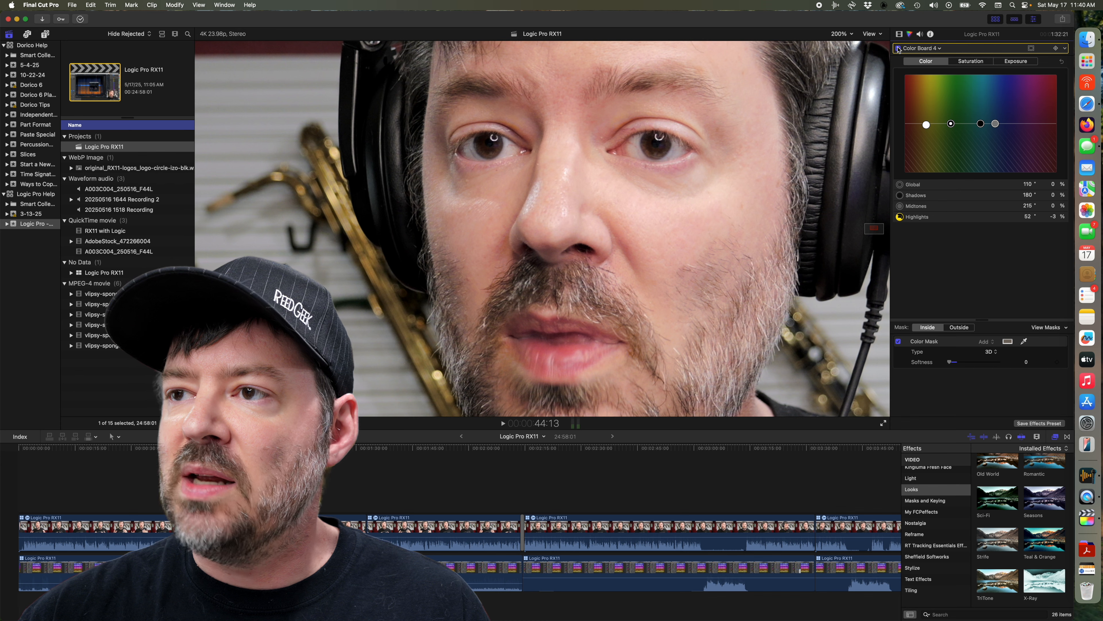
pyautogui.click(898, 48)
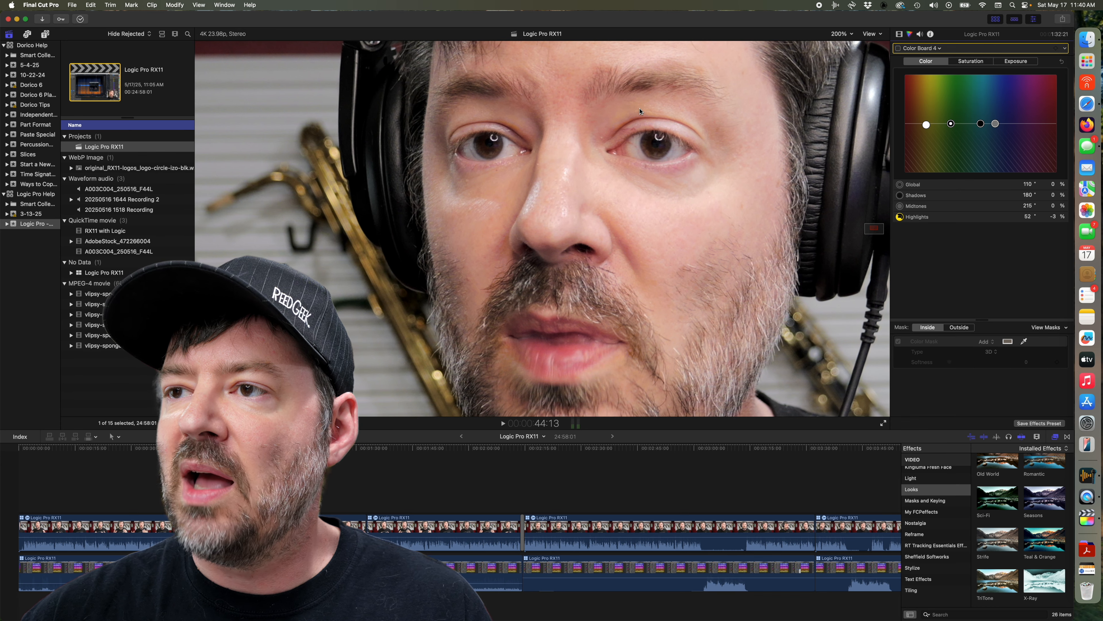
pyautogui.click(898, 49)
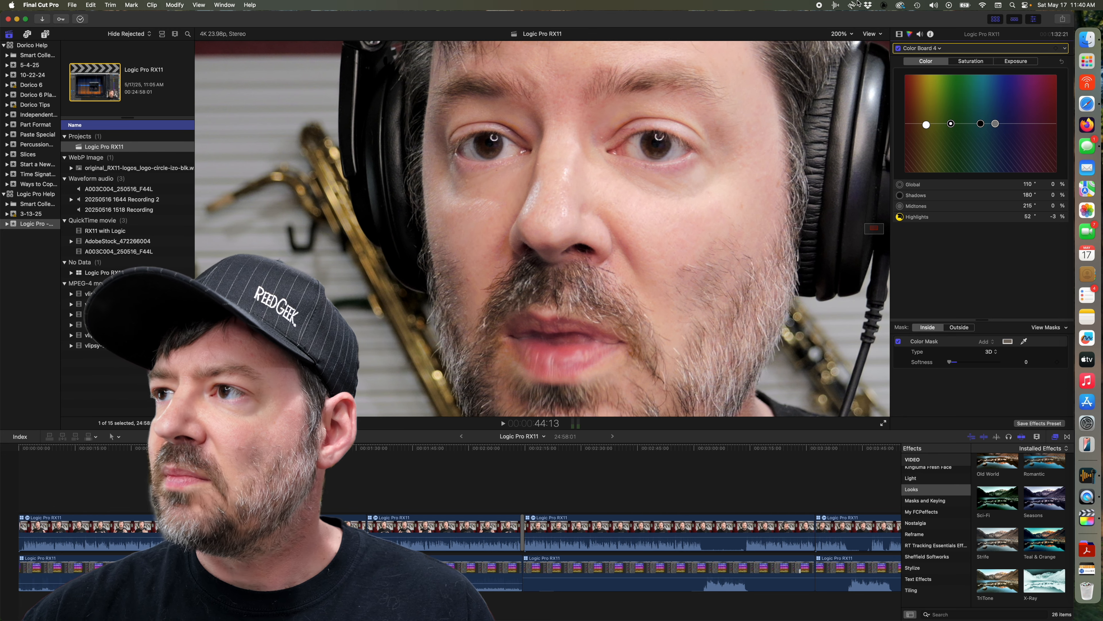
# Step: Show the whole frame in the viewer and disable Color Boards 4 to 1 and Color Adjustments 1 to view the uncorrected picture
pyautogui.click(841, 33)
pyautogui.click(844, 45)
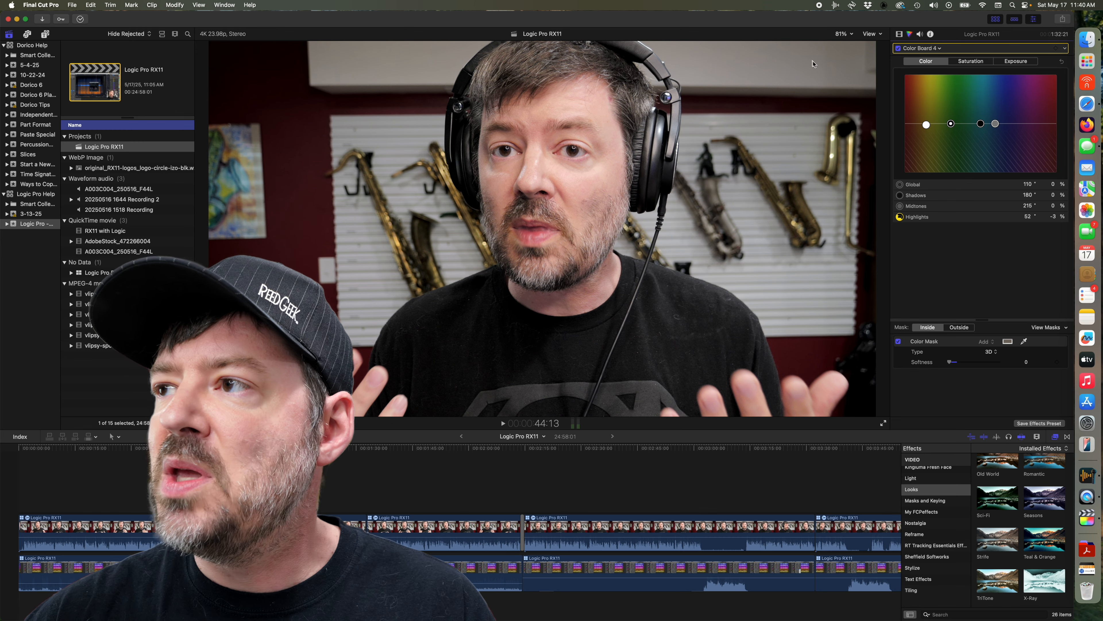
pyautogui.click(900, 34)
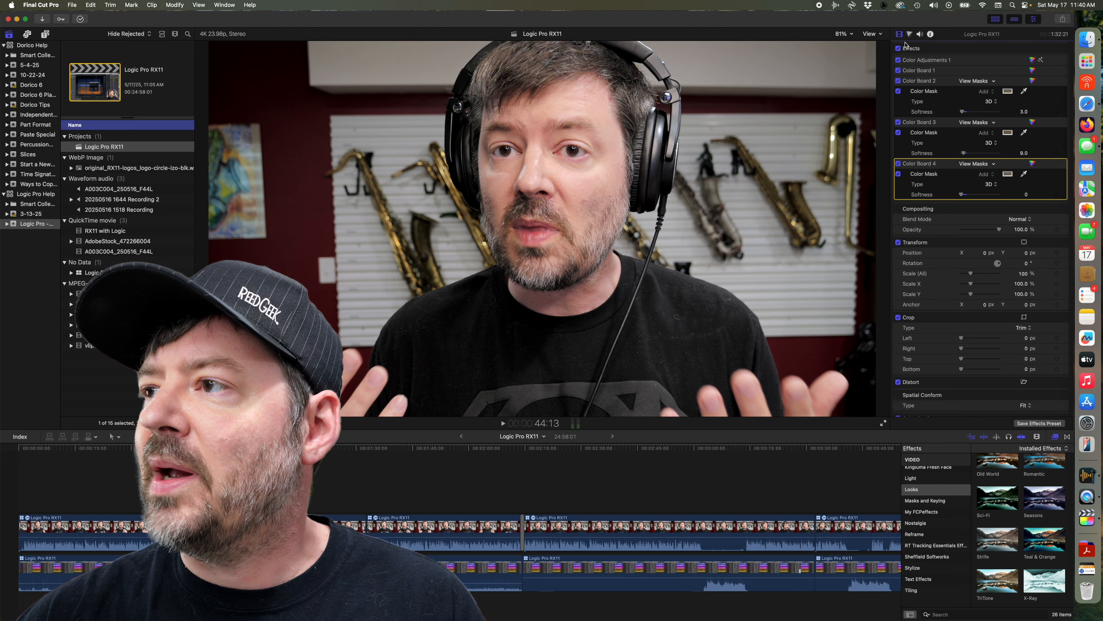
pyautogui.click(898, 164)
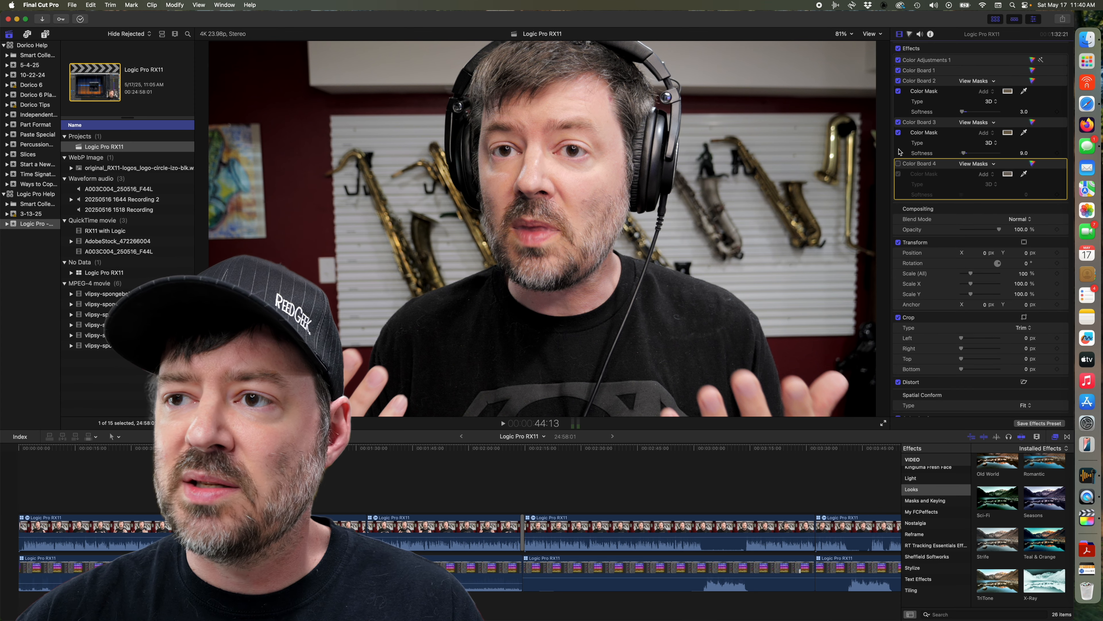
pyautogui.click(898, 122)
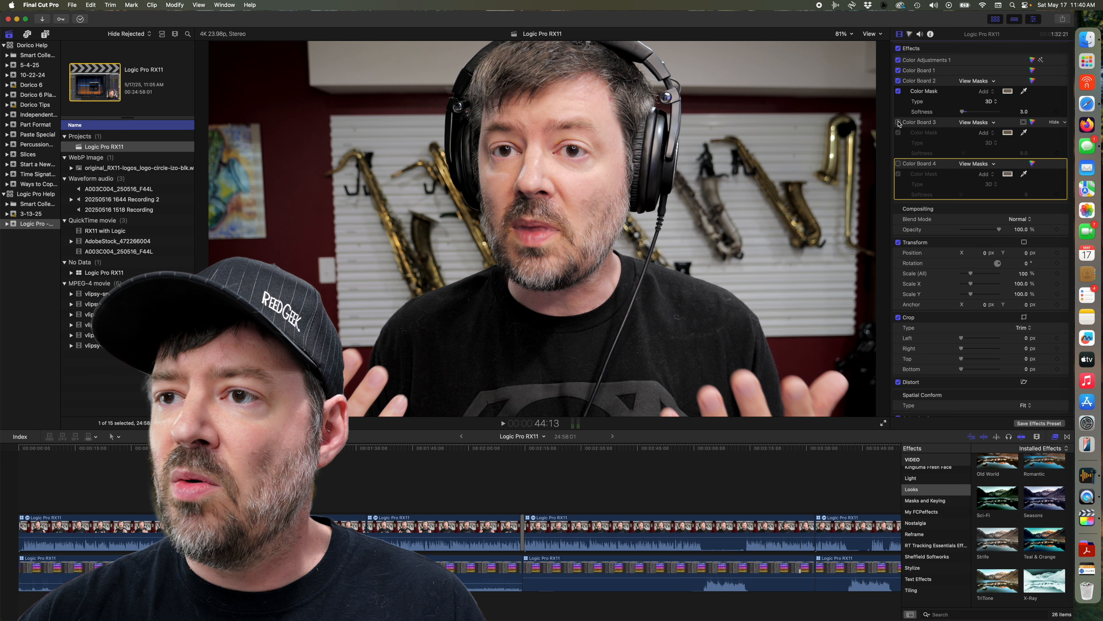
pyautogui.click(899, 81)
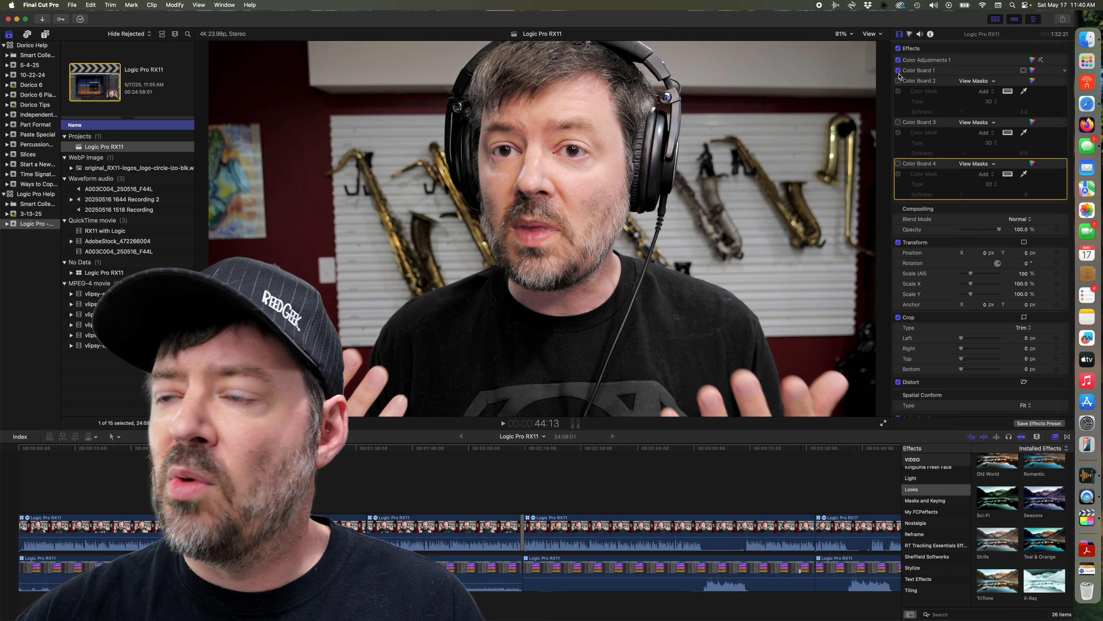
pyautogui.click(899, 71)
pyautogui.click(898, 60)
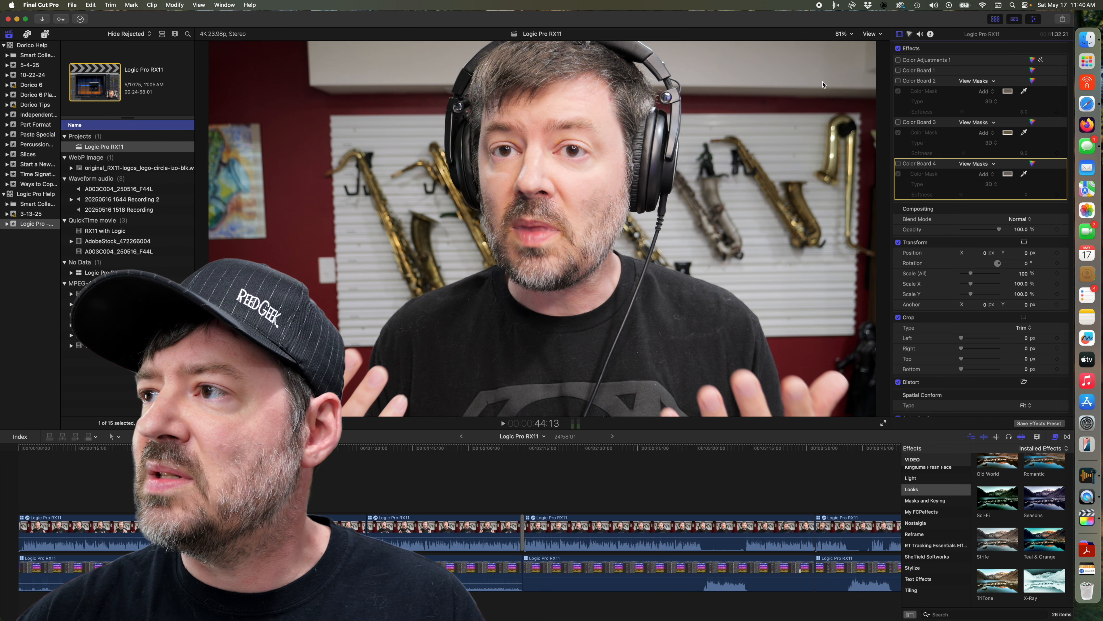
# Step: Undo the disabling of Color Adjustments 1 and Color Board 1, and re-enable Color Boards 2, 3 and 4 one by one
pyautogui.press('super+z')
pyautogui.press('super+z')
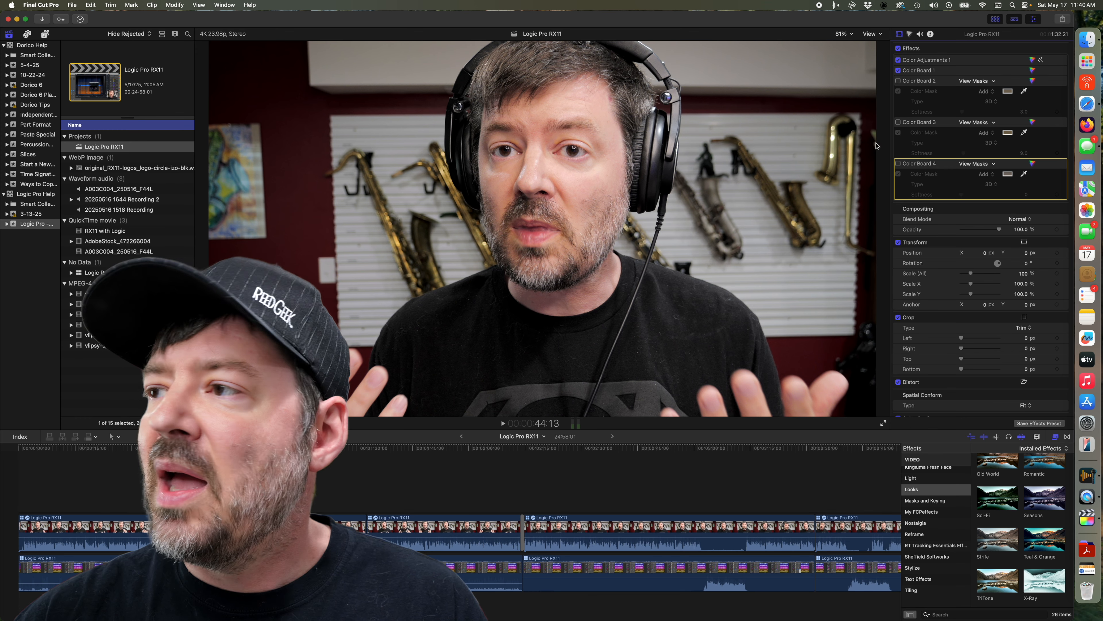
pyautogui.click(898, 81)
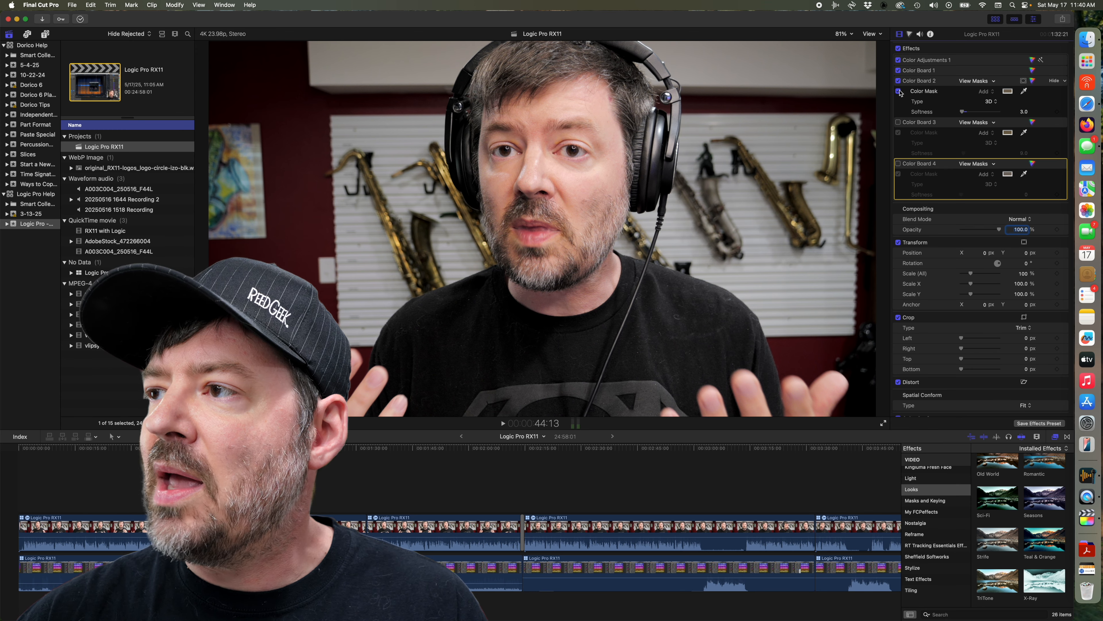
pyautogui.click(899, 164)
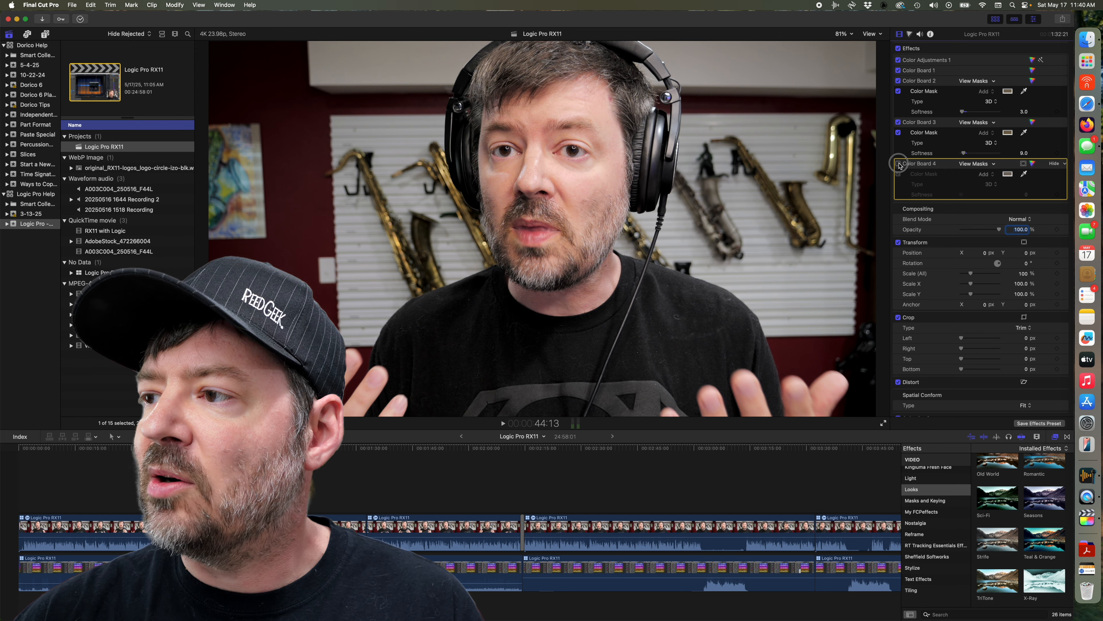